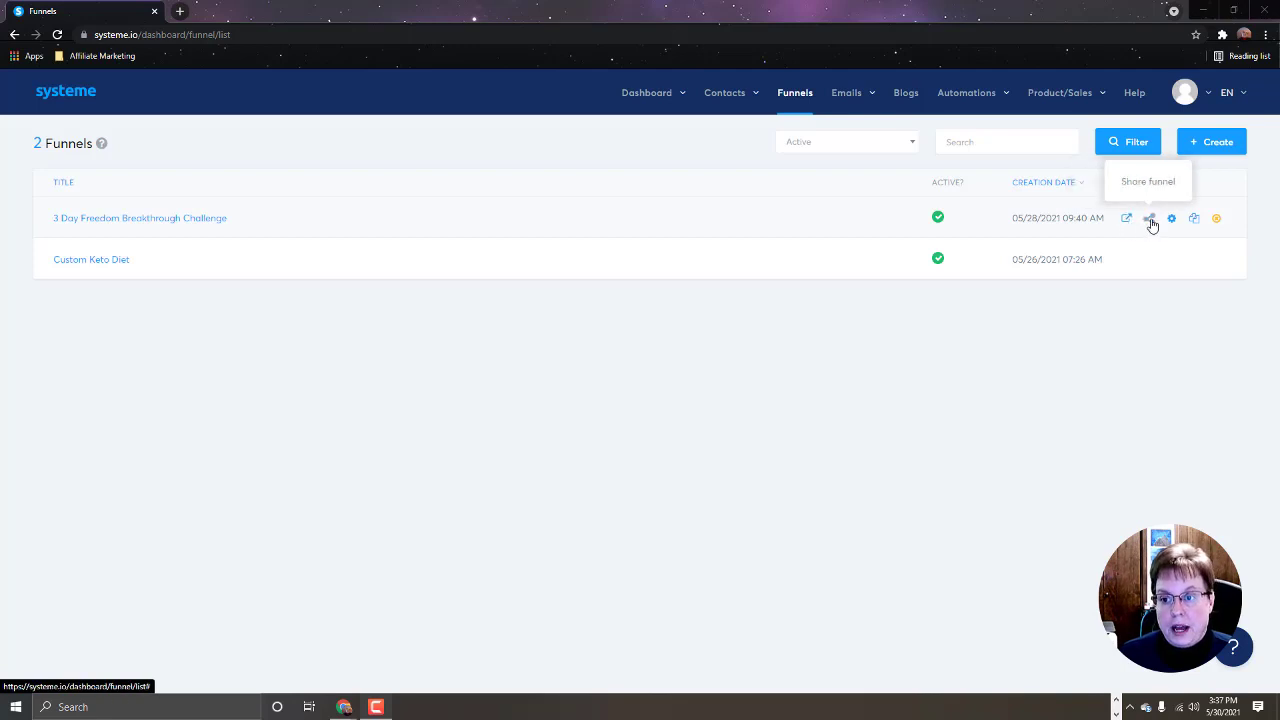
Step: Save the first funnel's settings, then create custom funnel 'Test' on 756-info.systeme.io
click(1172, 220)
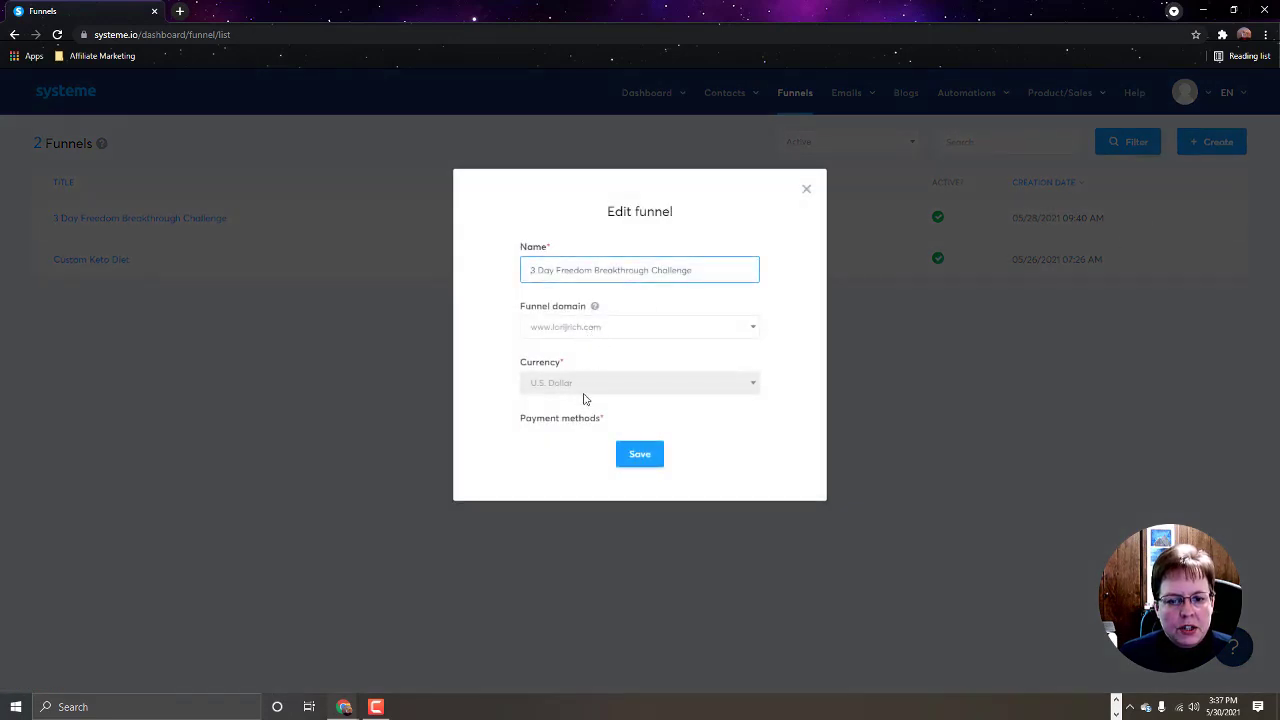
click(640, 454)
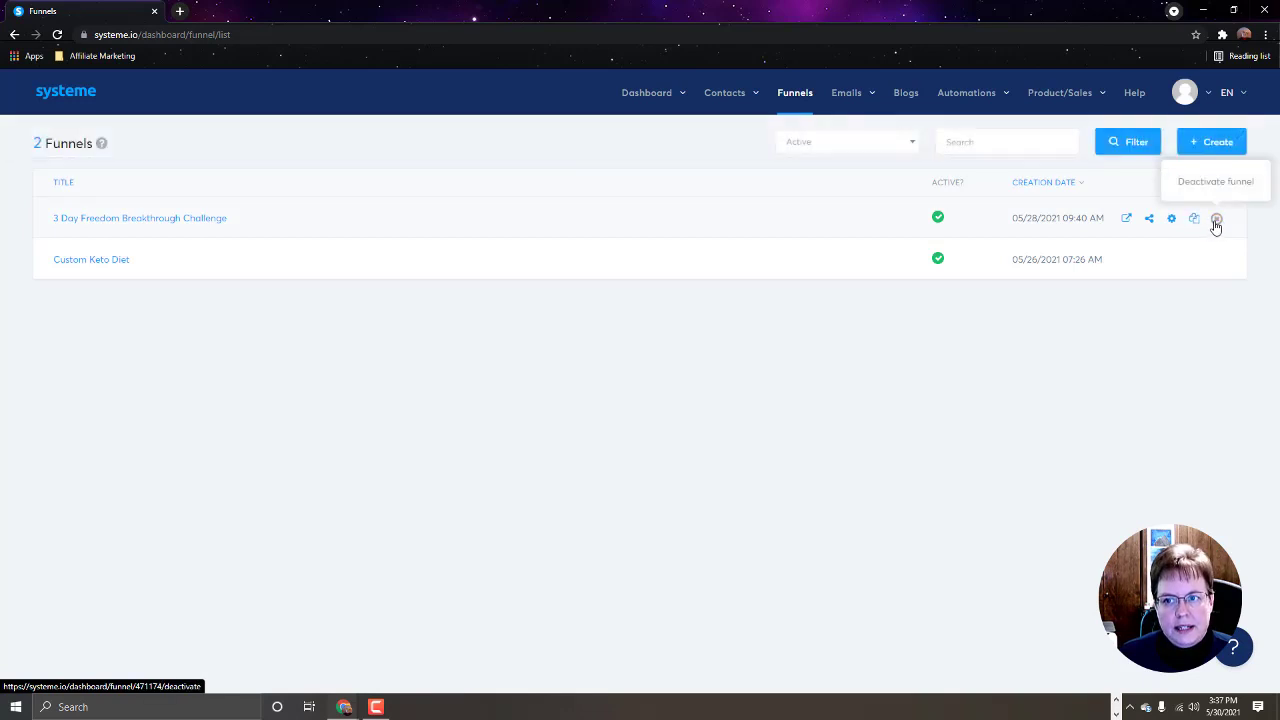
click(1195, 149)
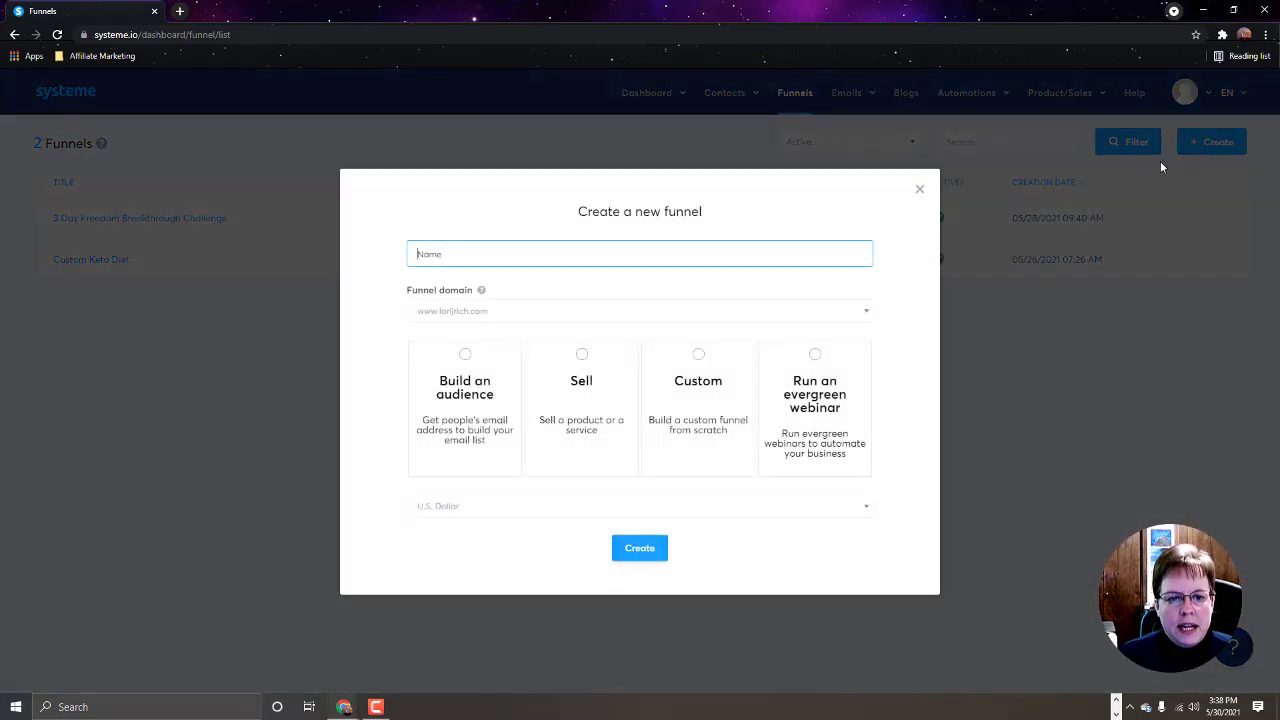
text(T)
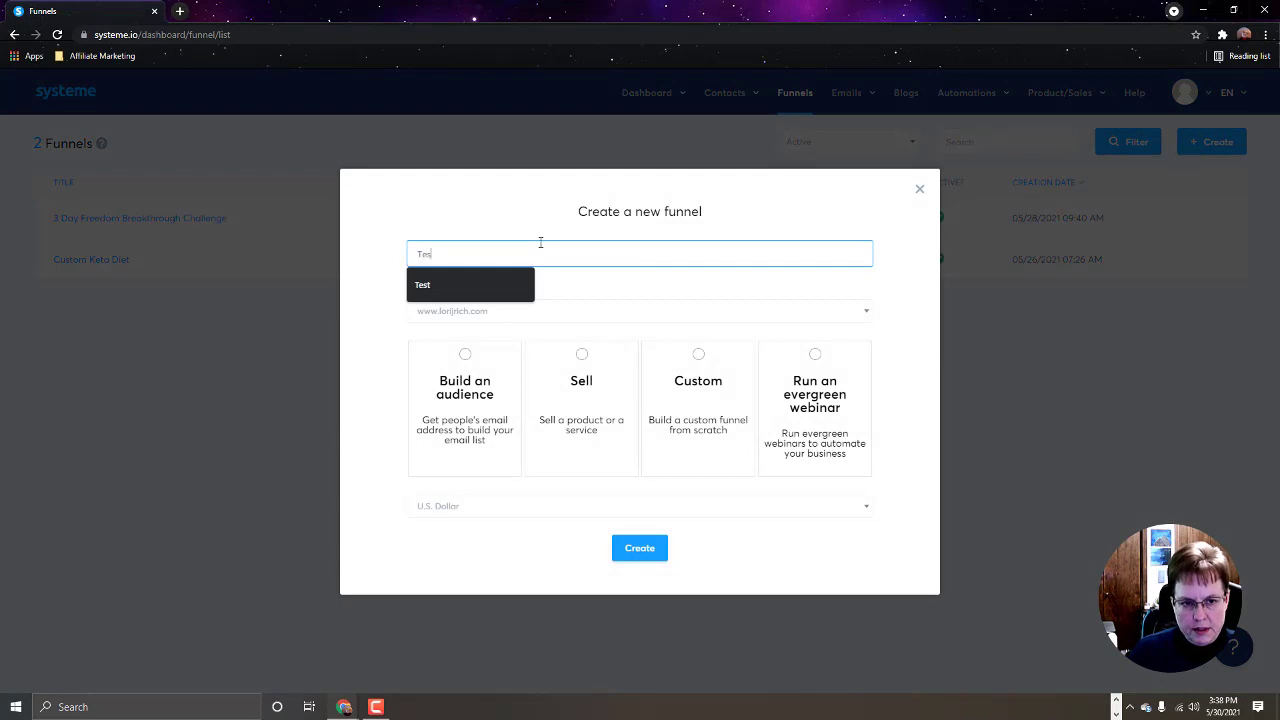
text(es)
click(496, 279)
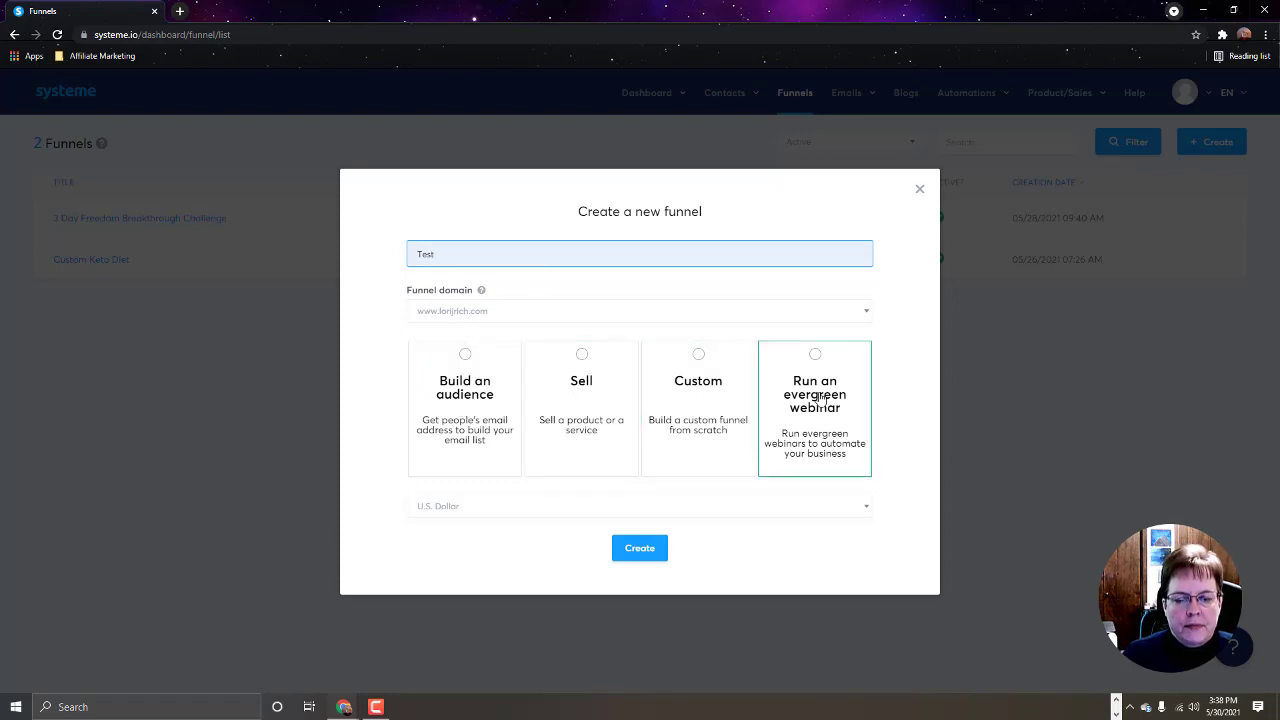
click(698, 356)
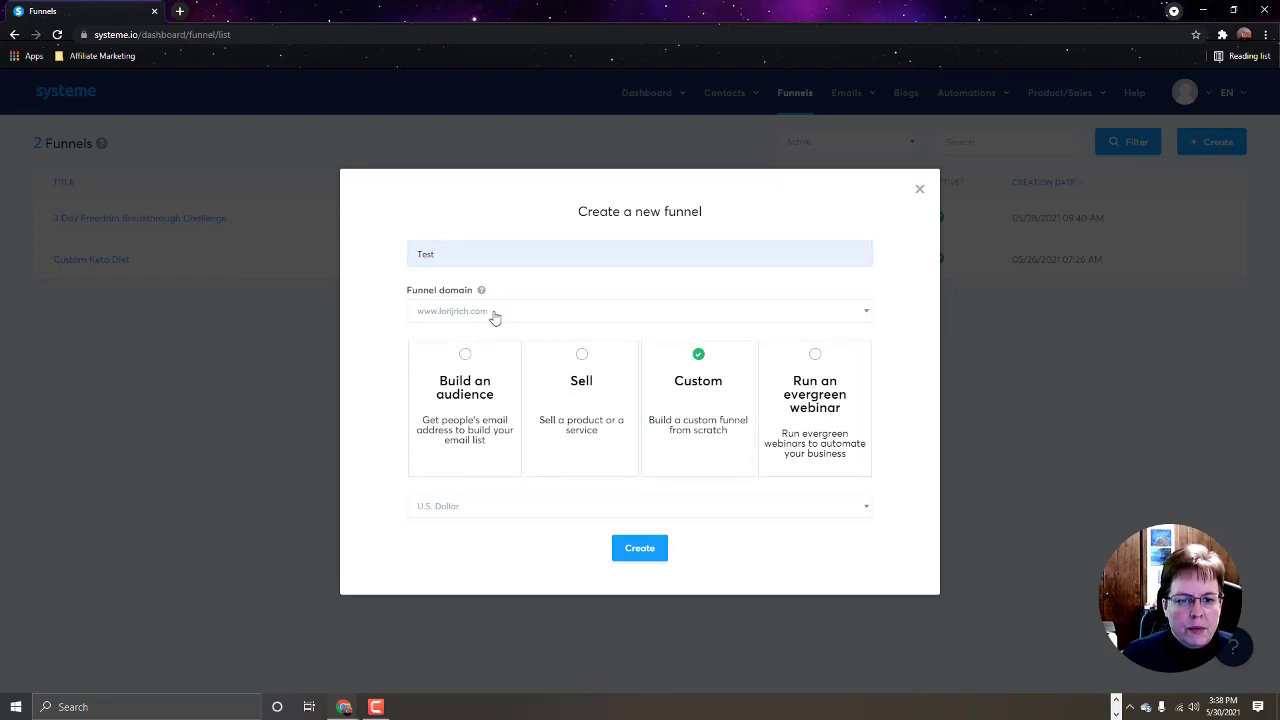
click(861, 318)
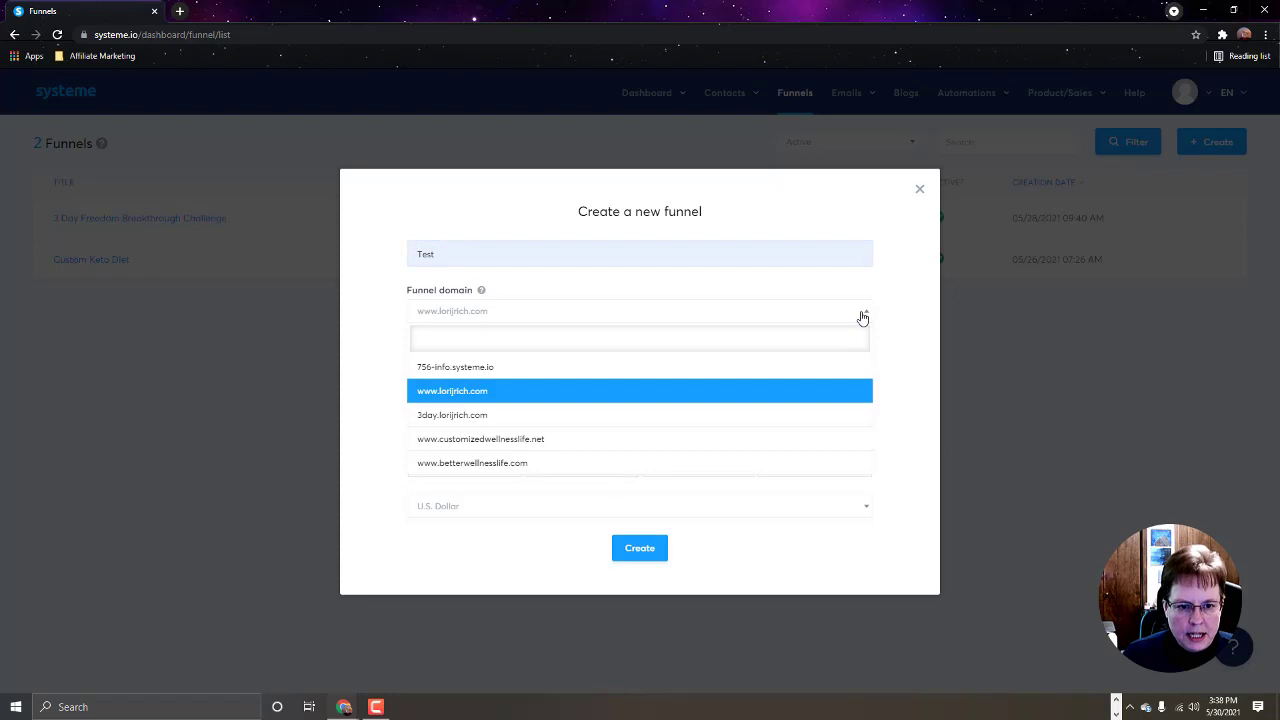
click(643, 372)
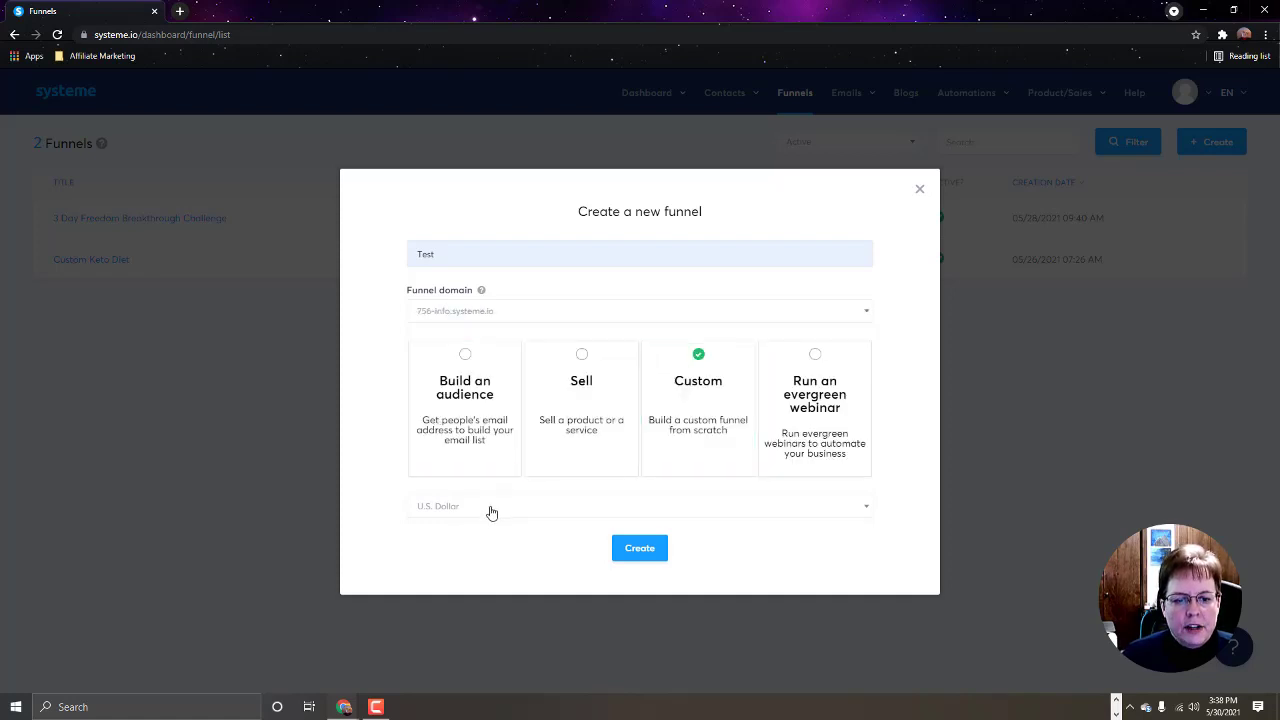
click(642, 552)
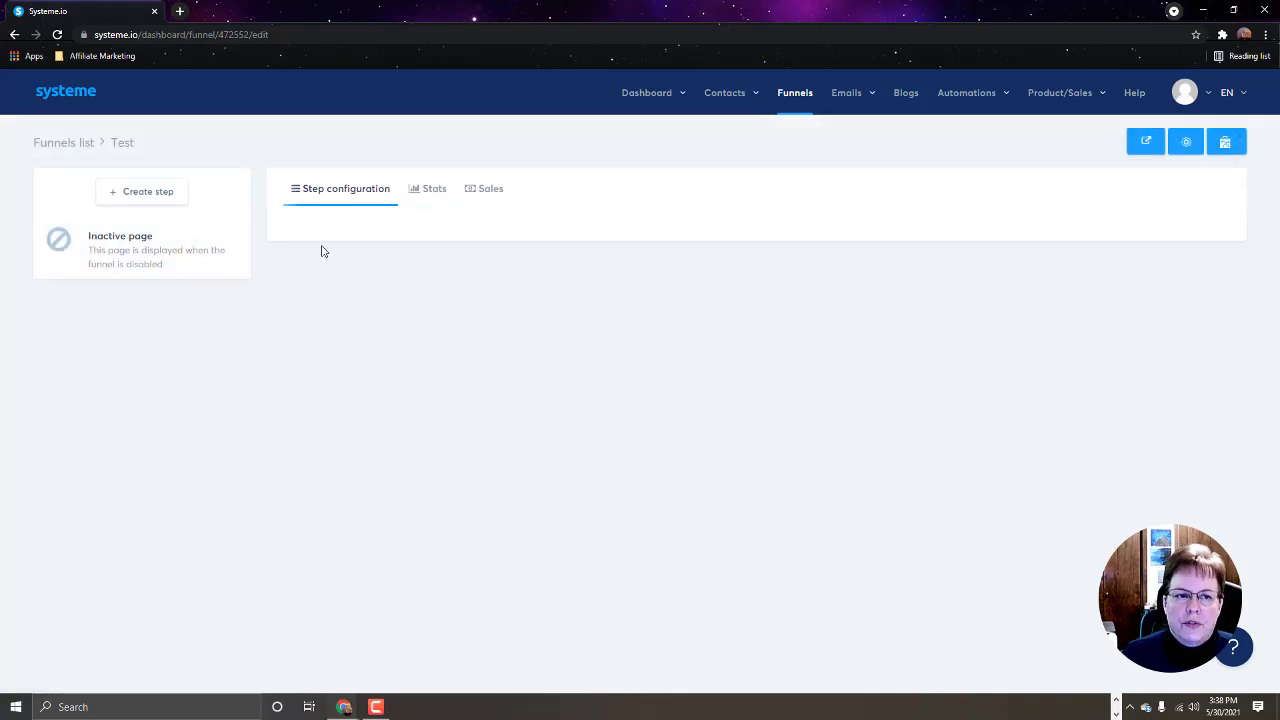
Step: Create a funnel step named 'Optin' with type Squeeze page and save it
click(166, 197)
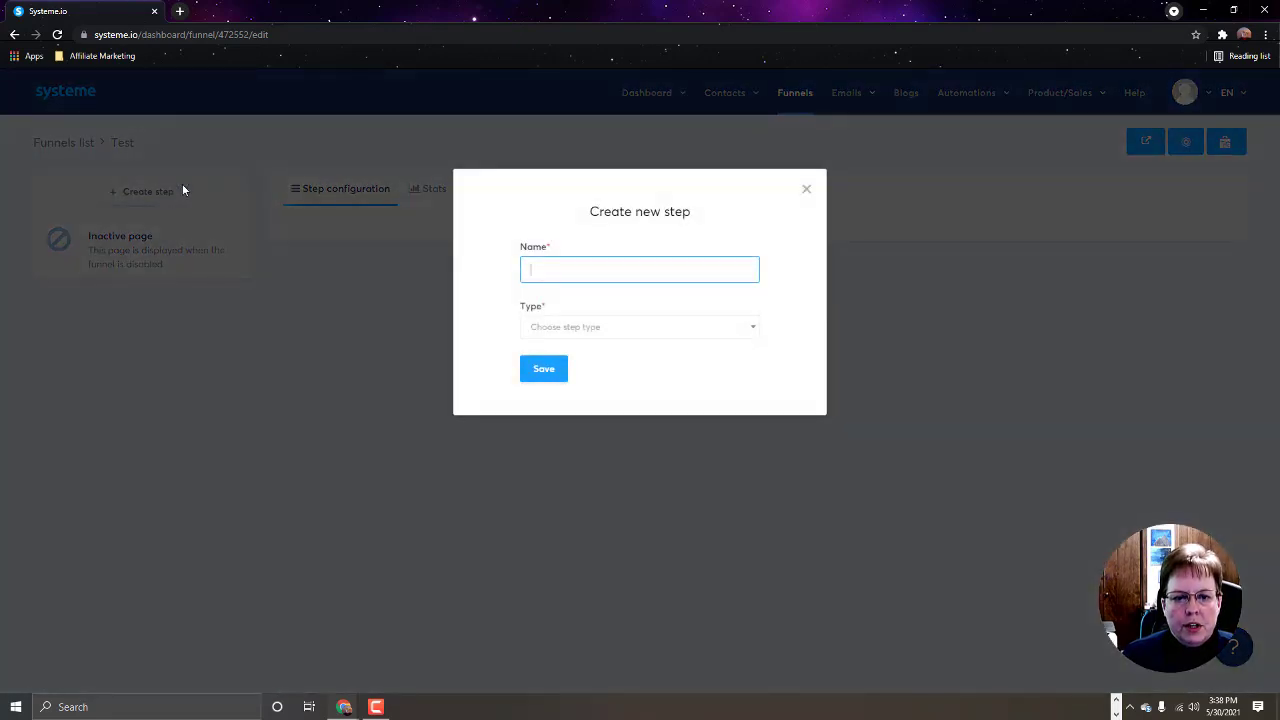
text(Optin)
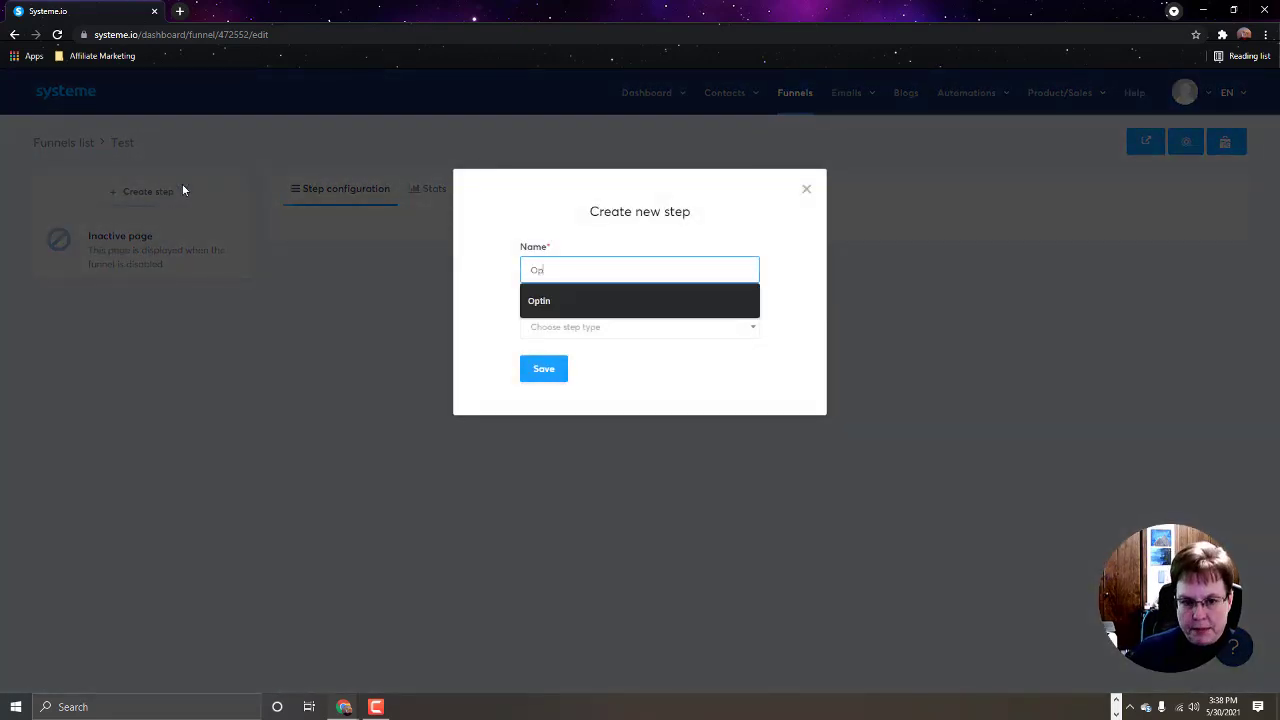
click(530, 302)
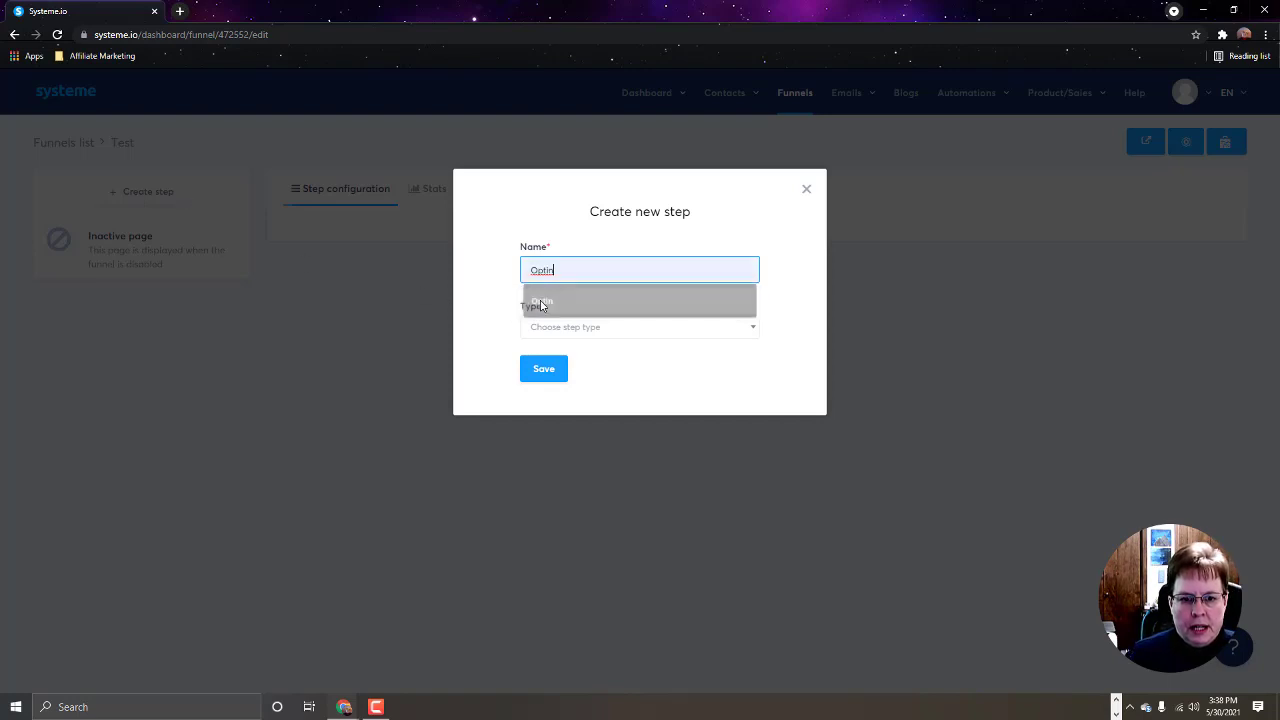
click(753, 331)
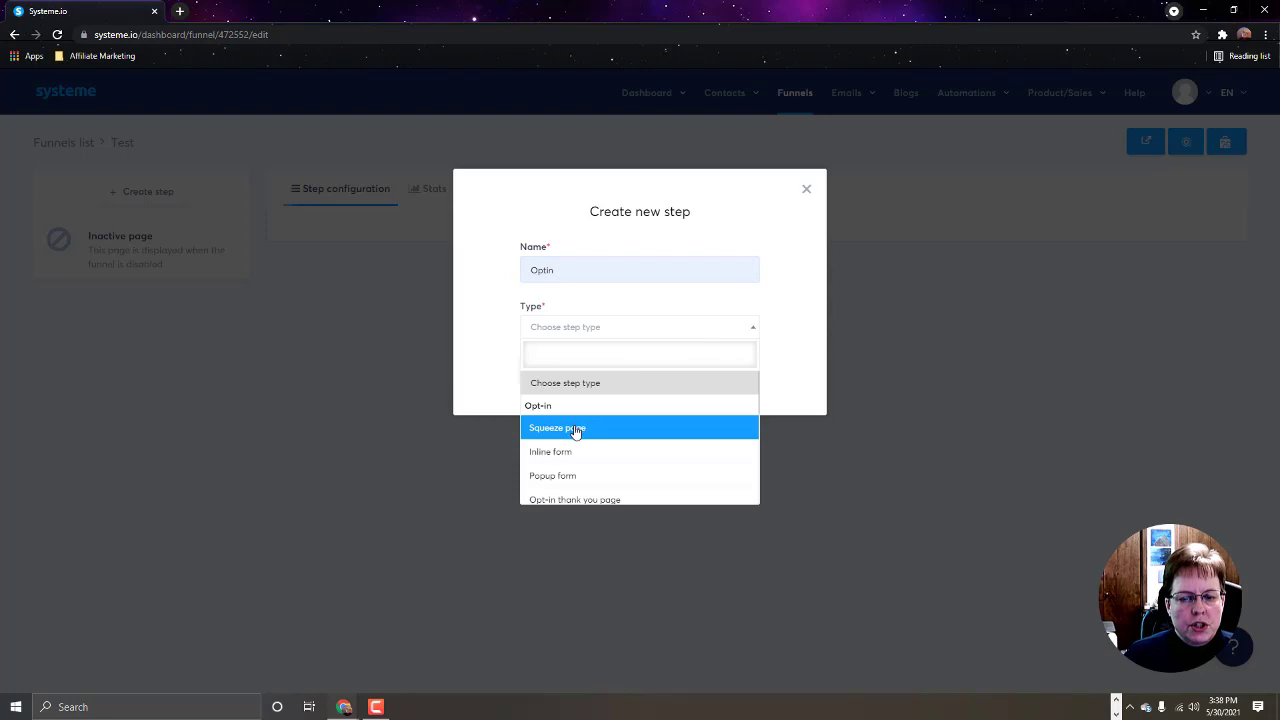
click(575, 431)
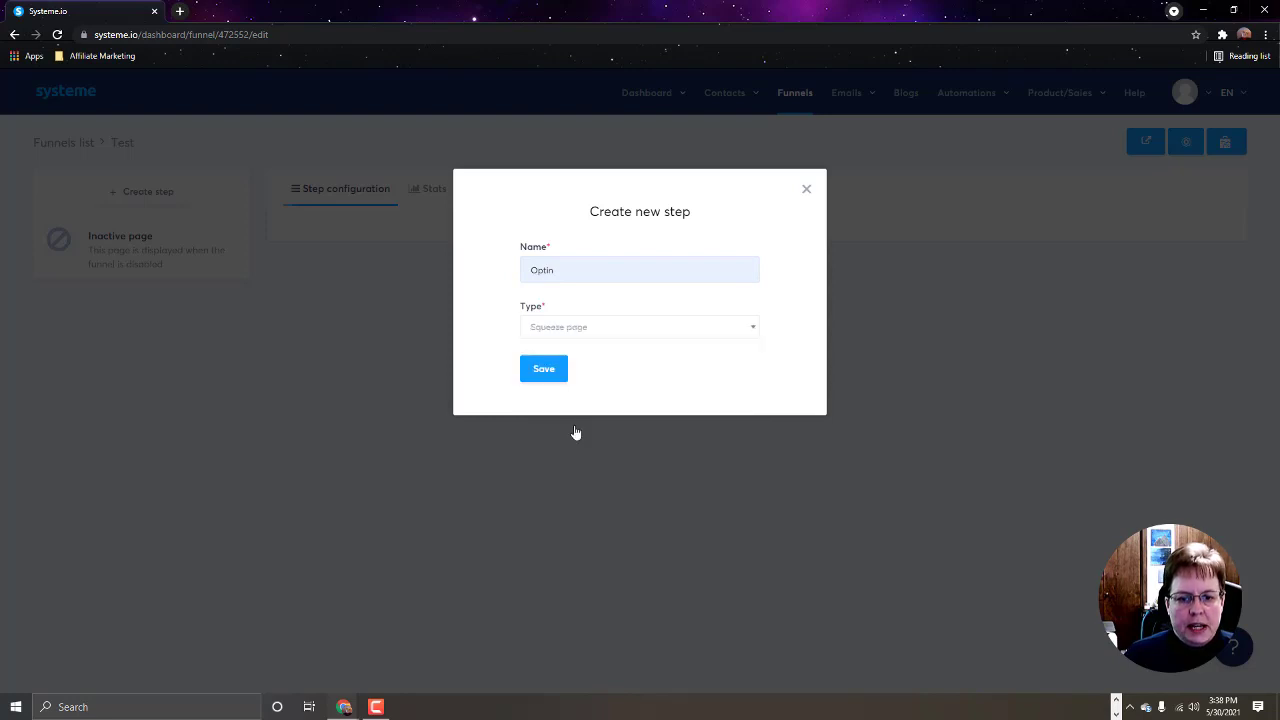
click(549, 378)
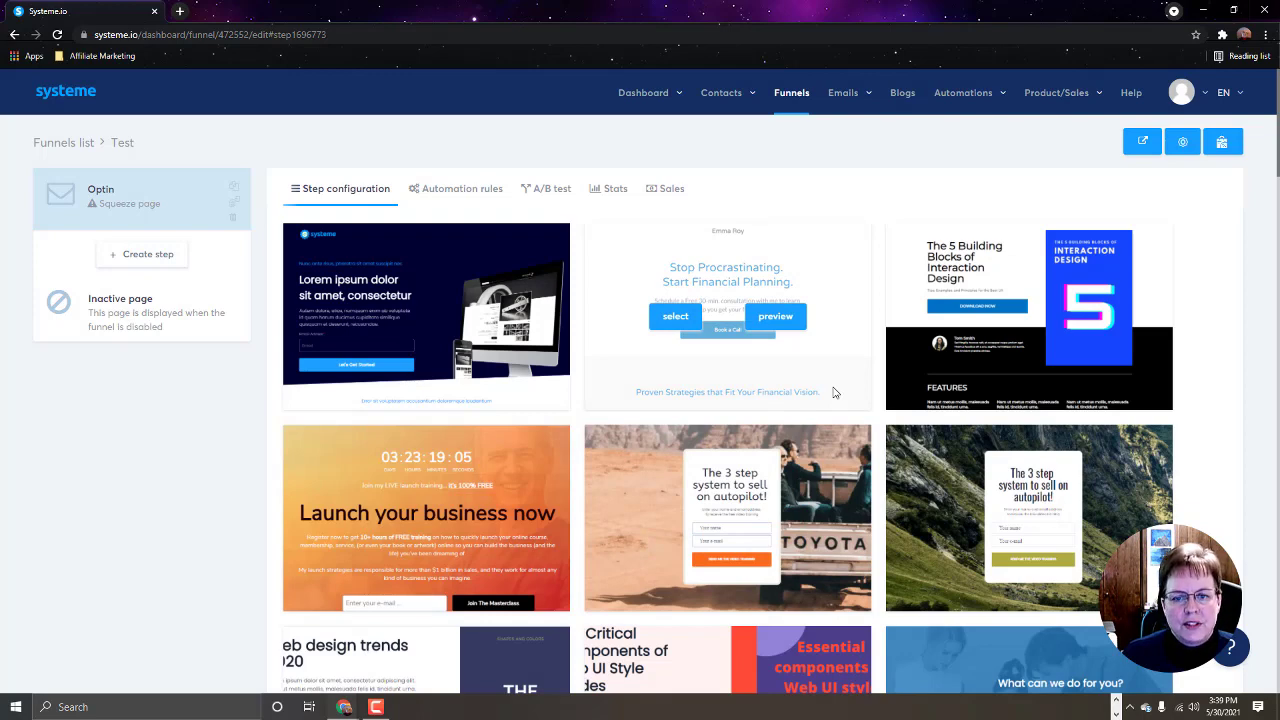
Step: Apply the '3 step system to sell on autopilot' template to the Optin step
scroll(835, 391, down, 1)
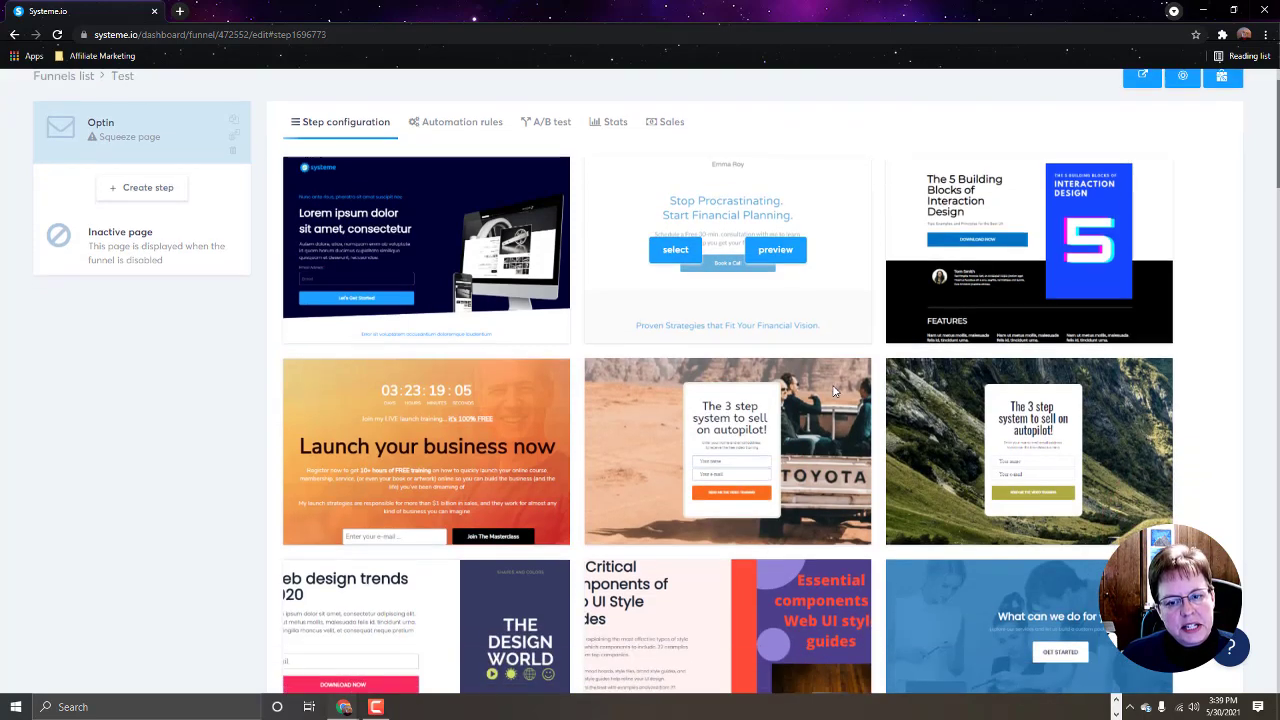
scroll(835, 391, down, 1)
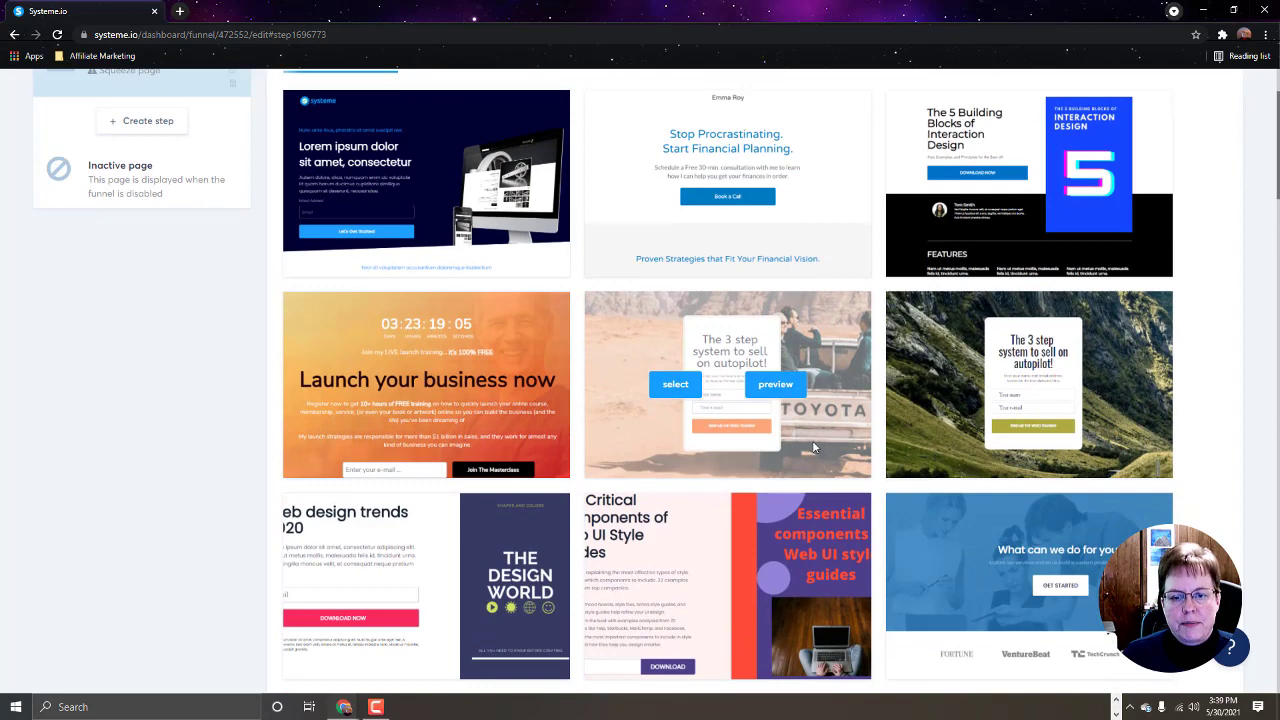
click(676, 387)
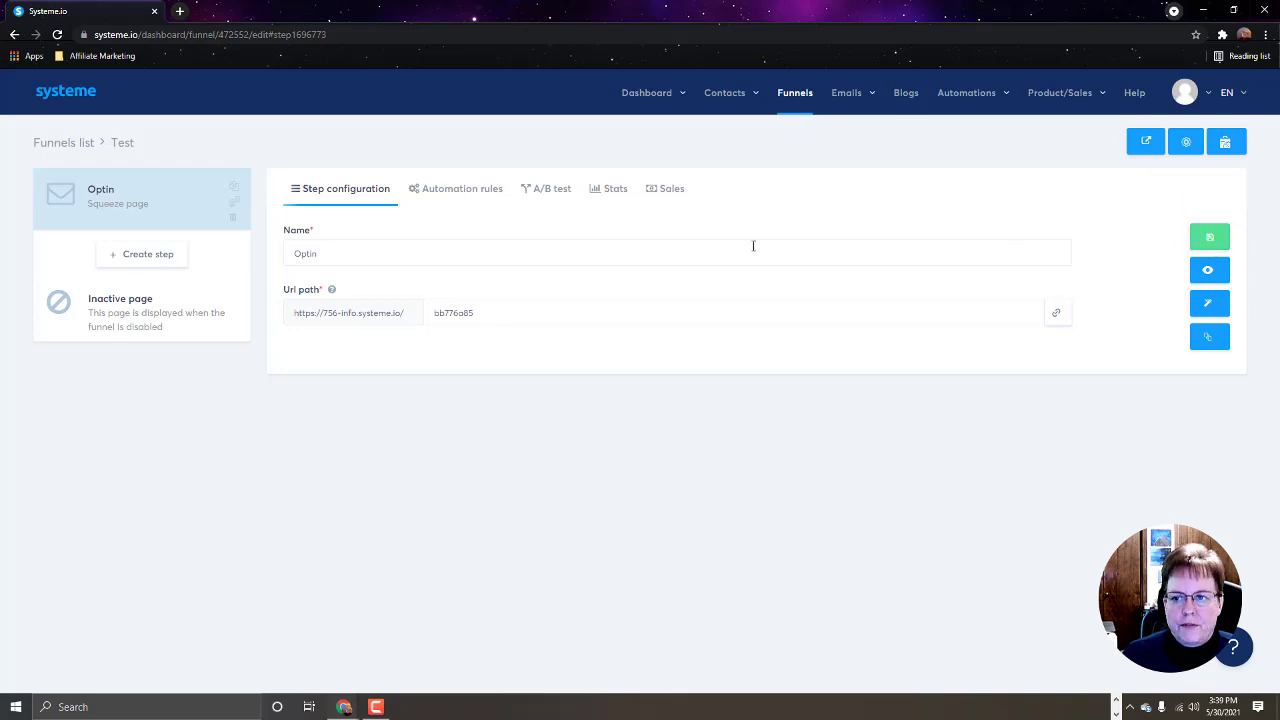
click(140, 213)
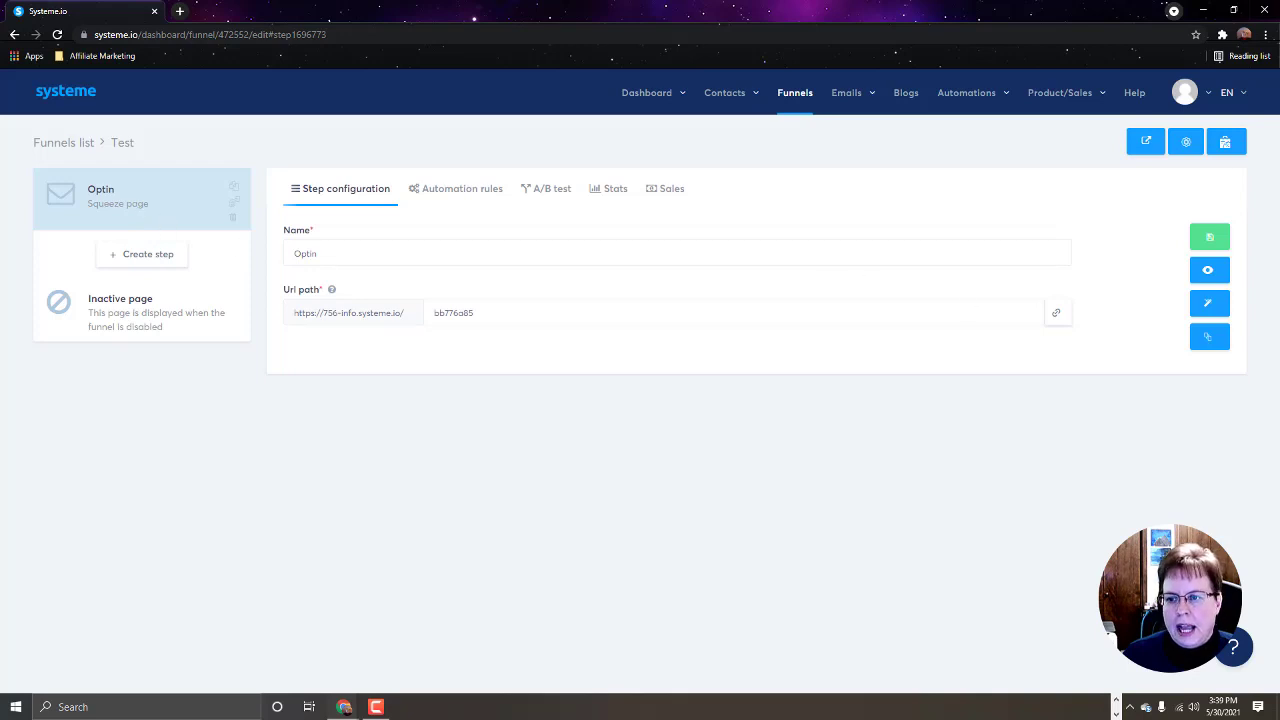
Step: Open the Optin page in the editor and delete its desert background image in page Settings
click(1211, 306)
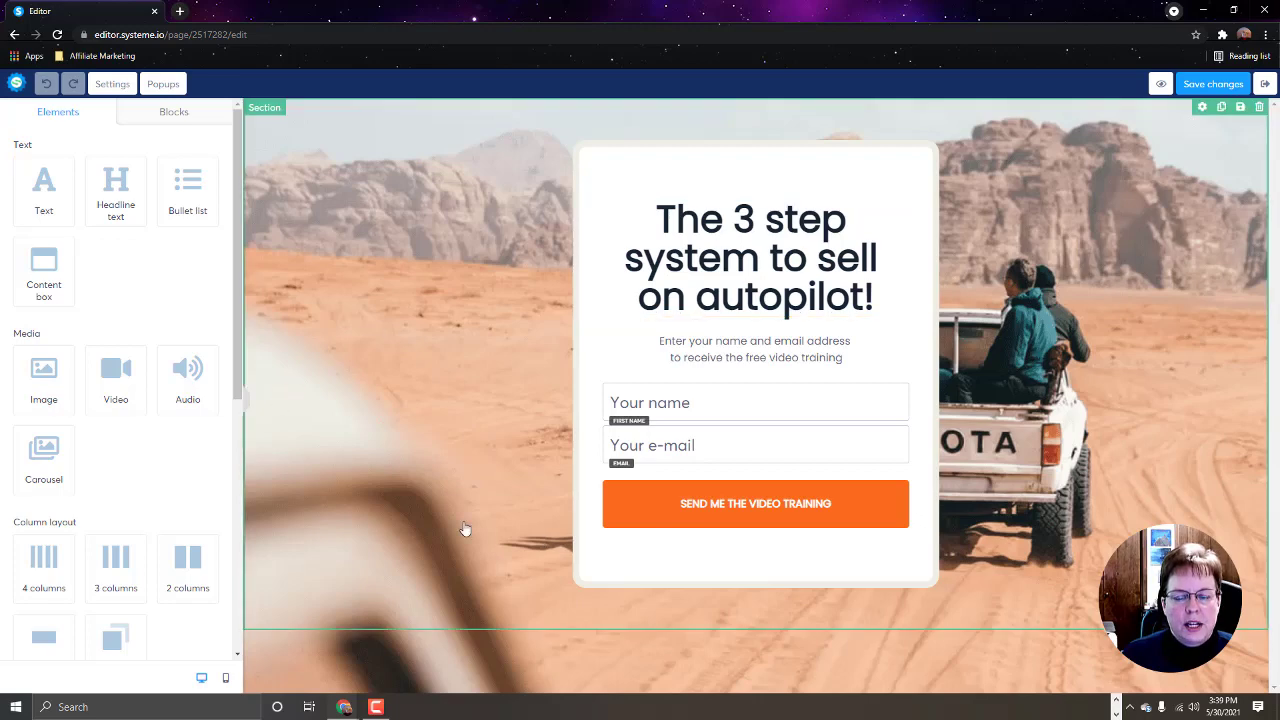
click(421, 402)
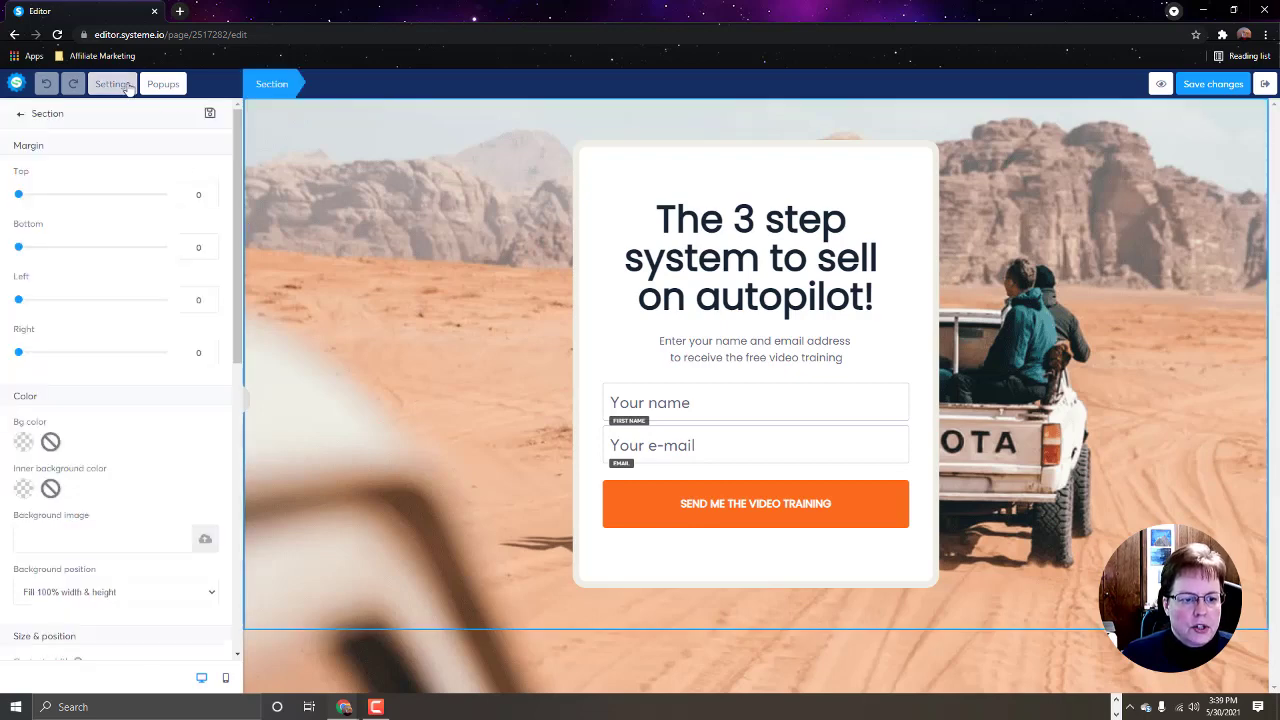
click(126, 88)
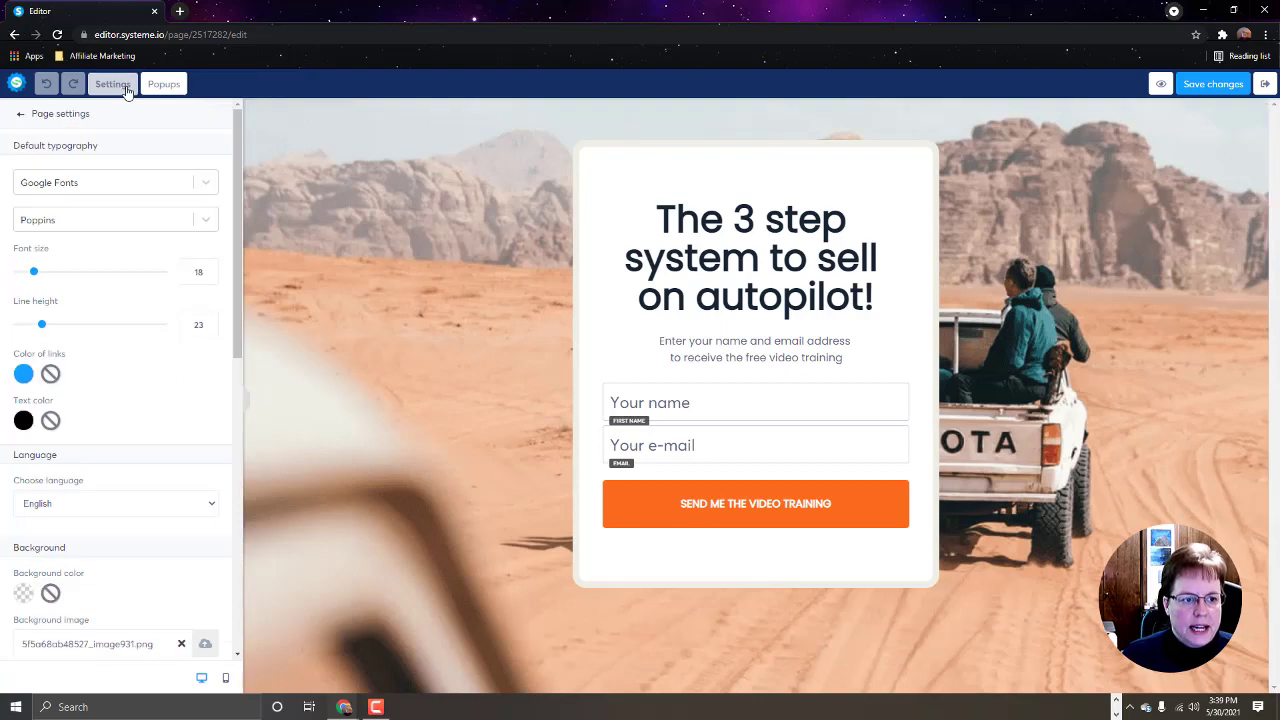
scroll(175, 483, down, 3)
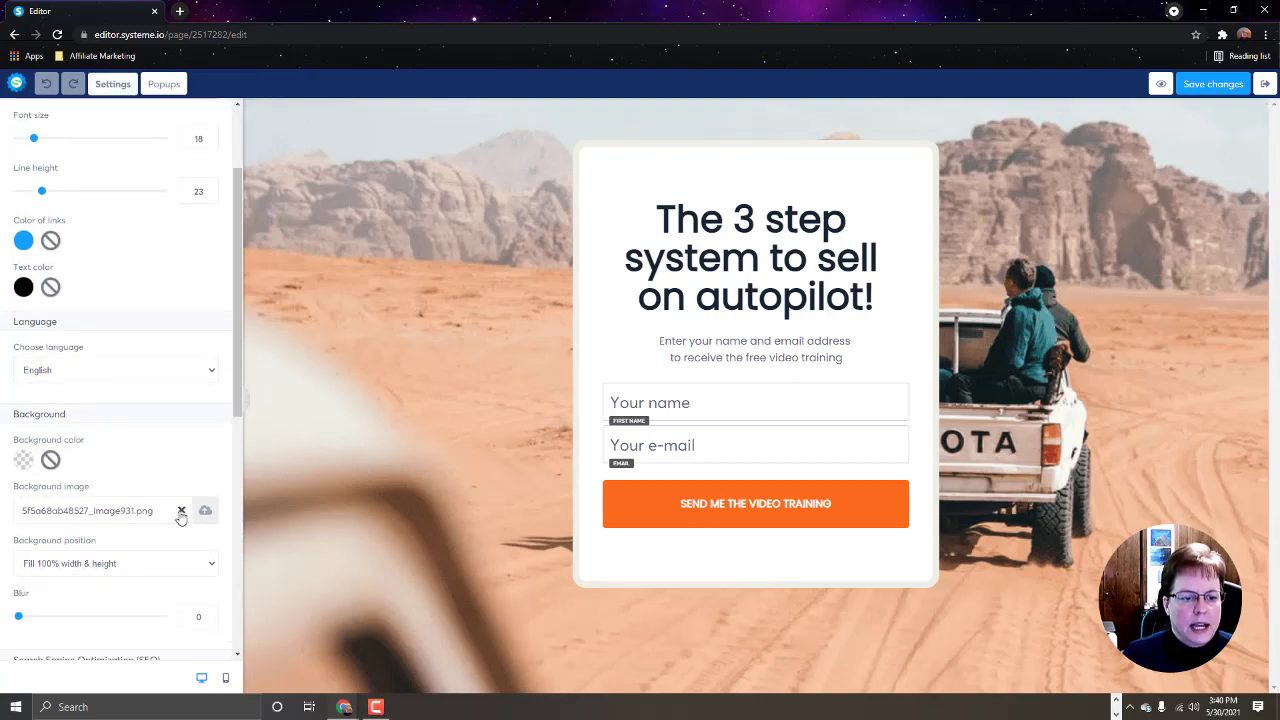
click(181, 511)
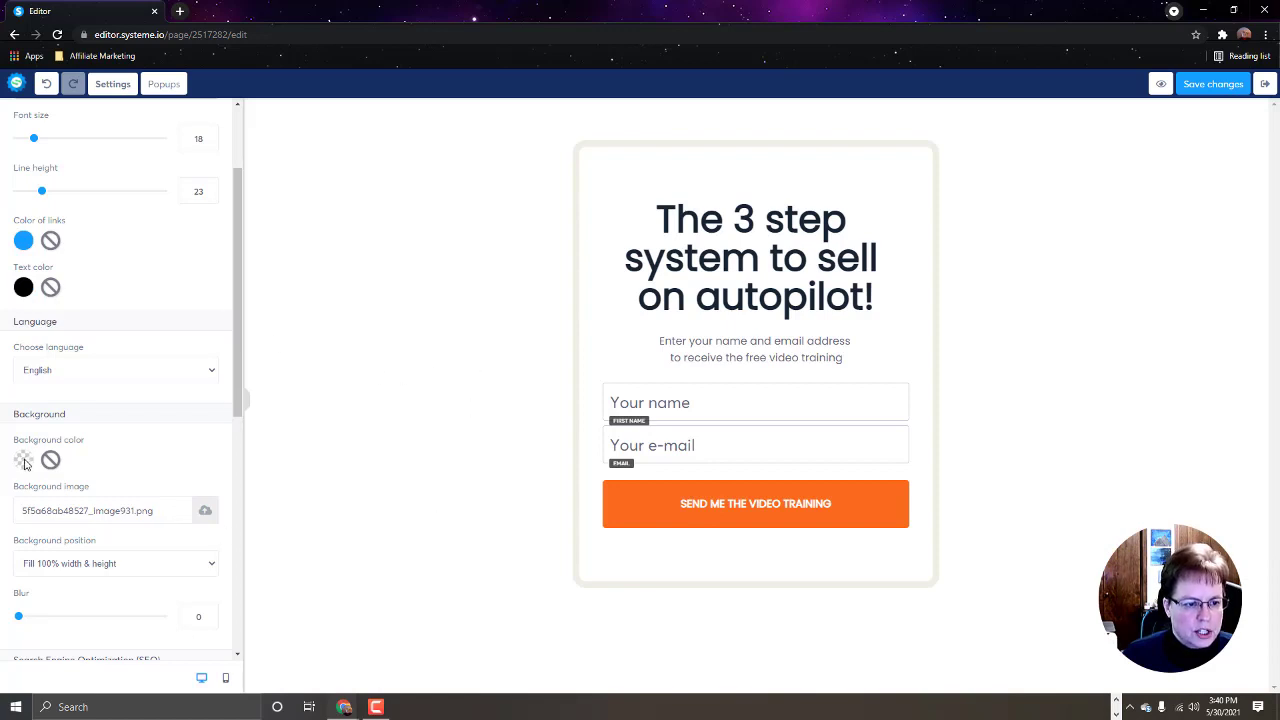
Step: Set the page background colour to the black preset
click(24, 460)
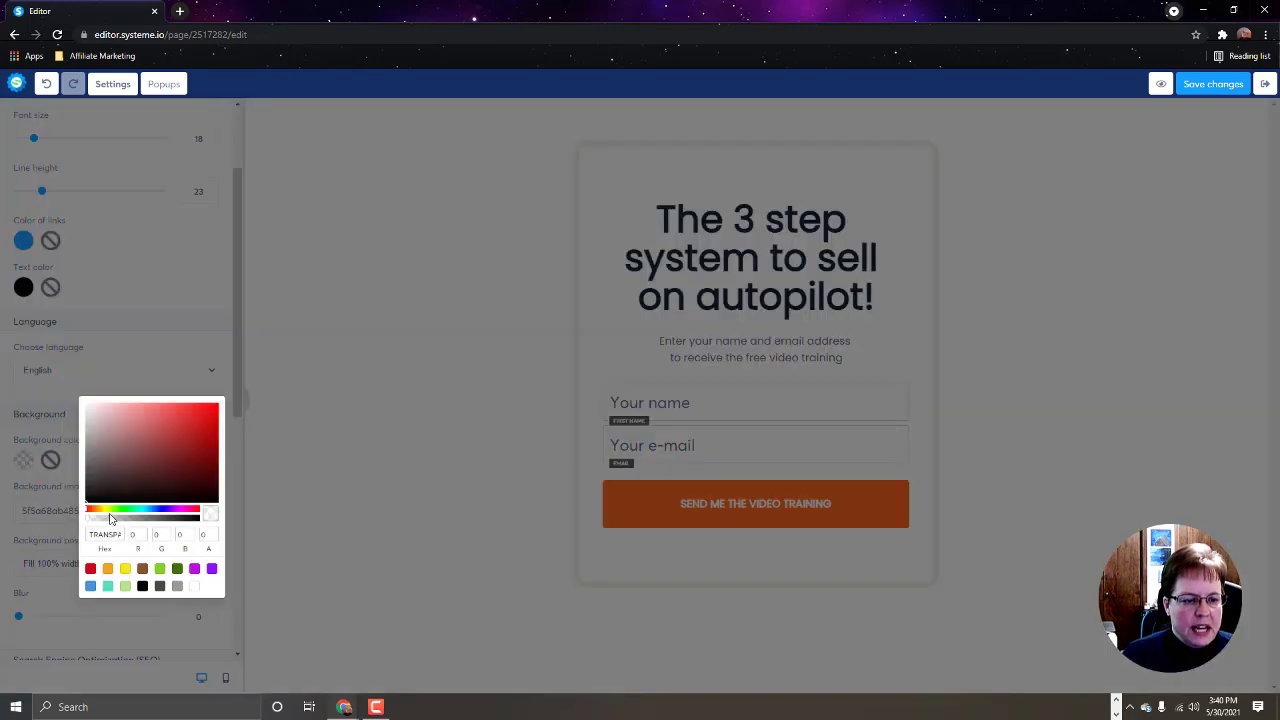
click(143, 587)
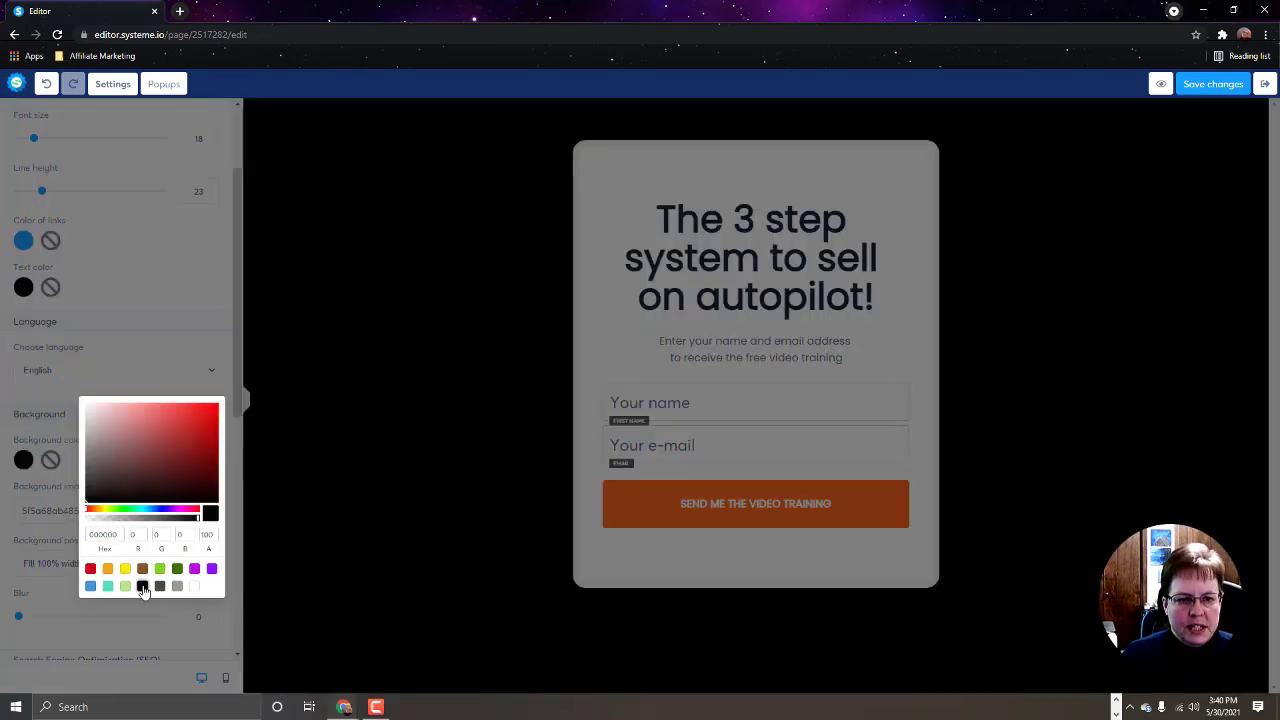
click(197, 288)
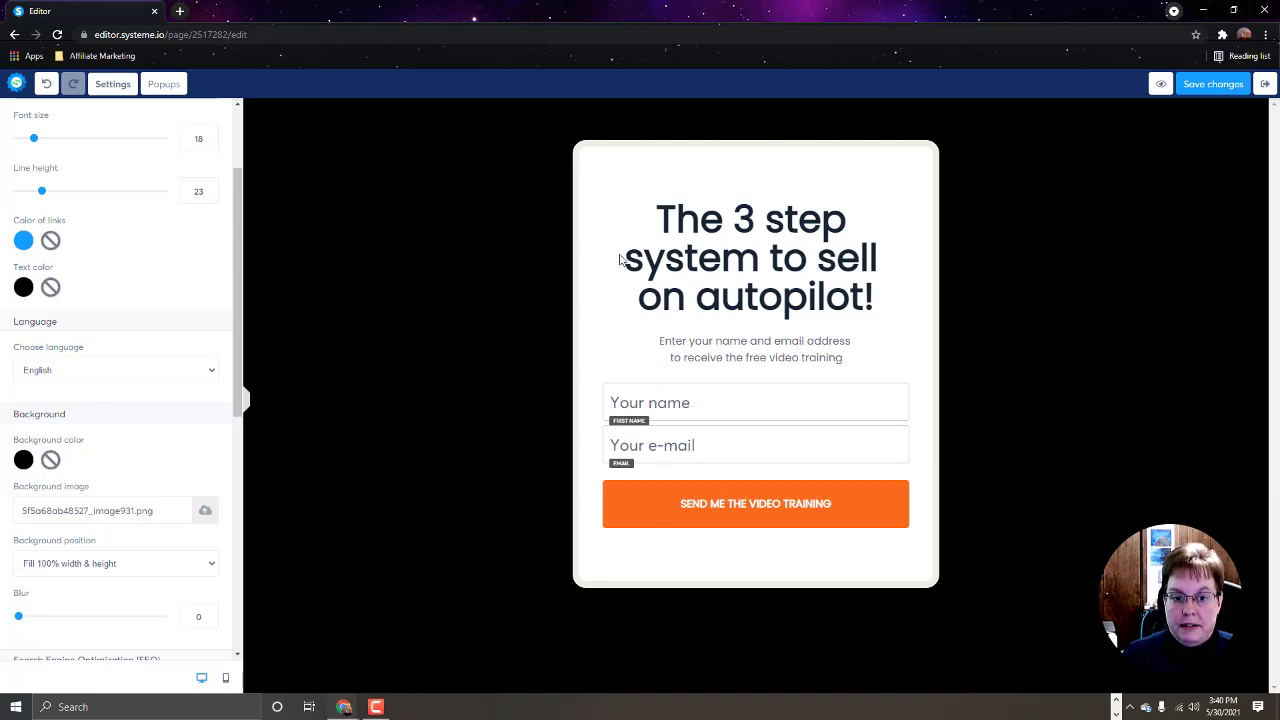
click(616, 204)
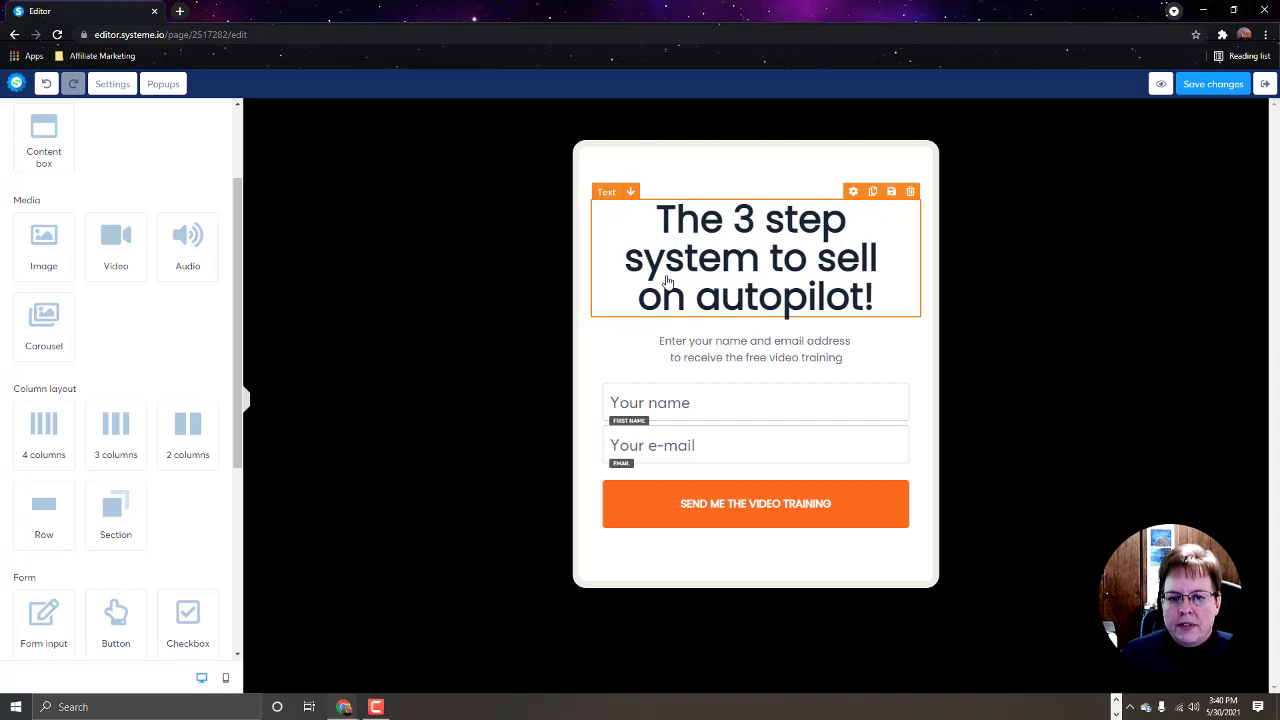
Step: Select the old headline and type 'How would you like to earn $1000 a month' instead
click(882, 297)
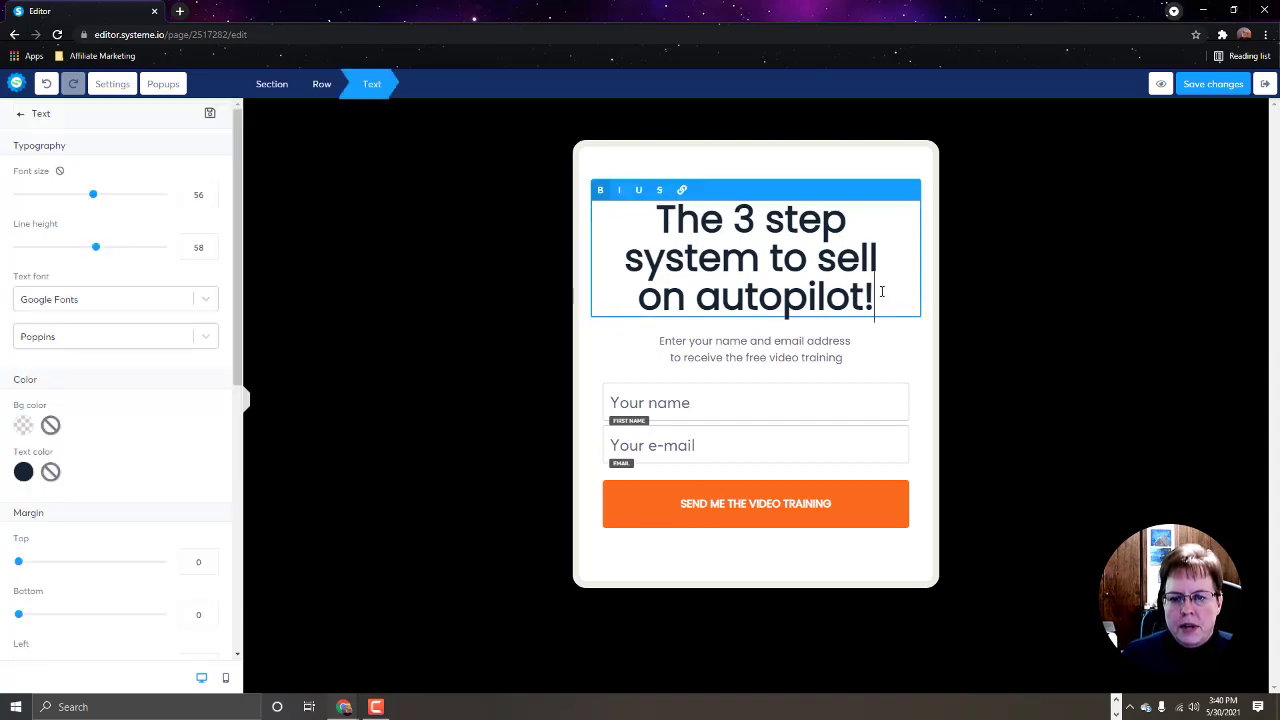
drag(882, 293, 652, 201)
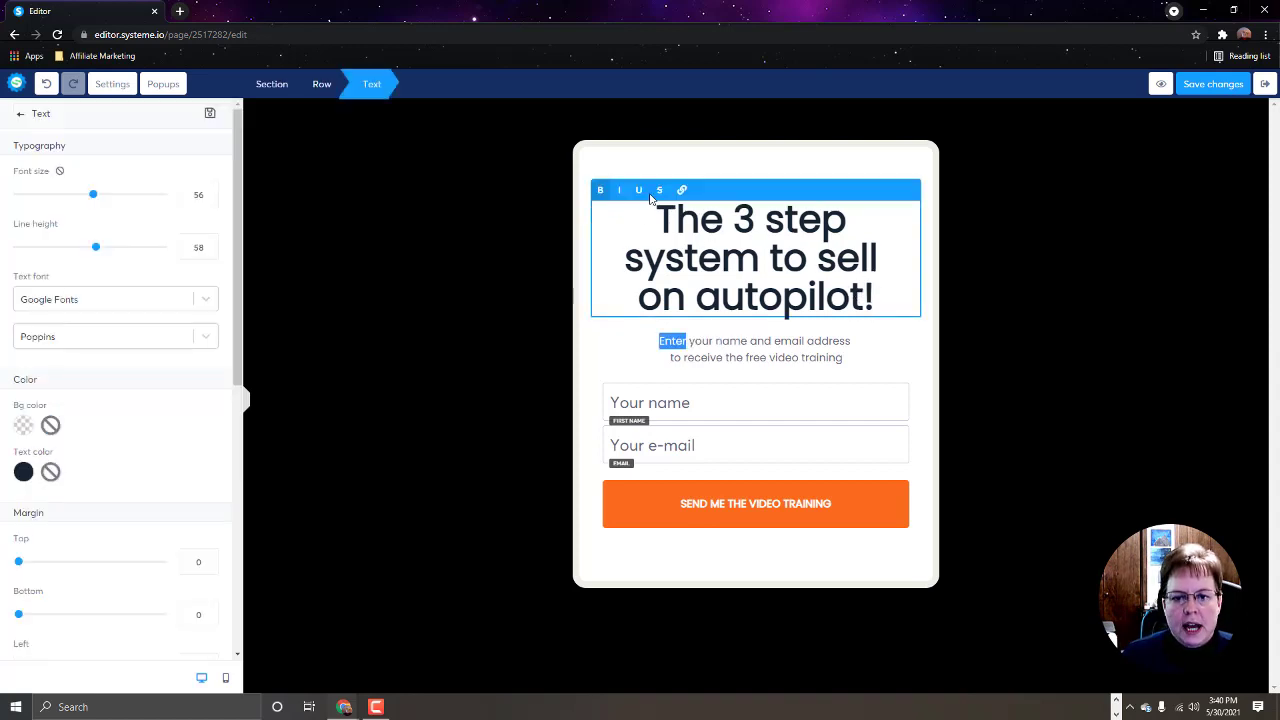
click(890, 292)
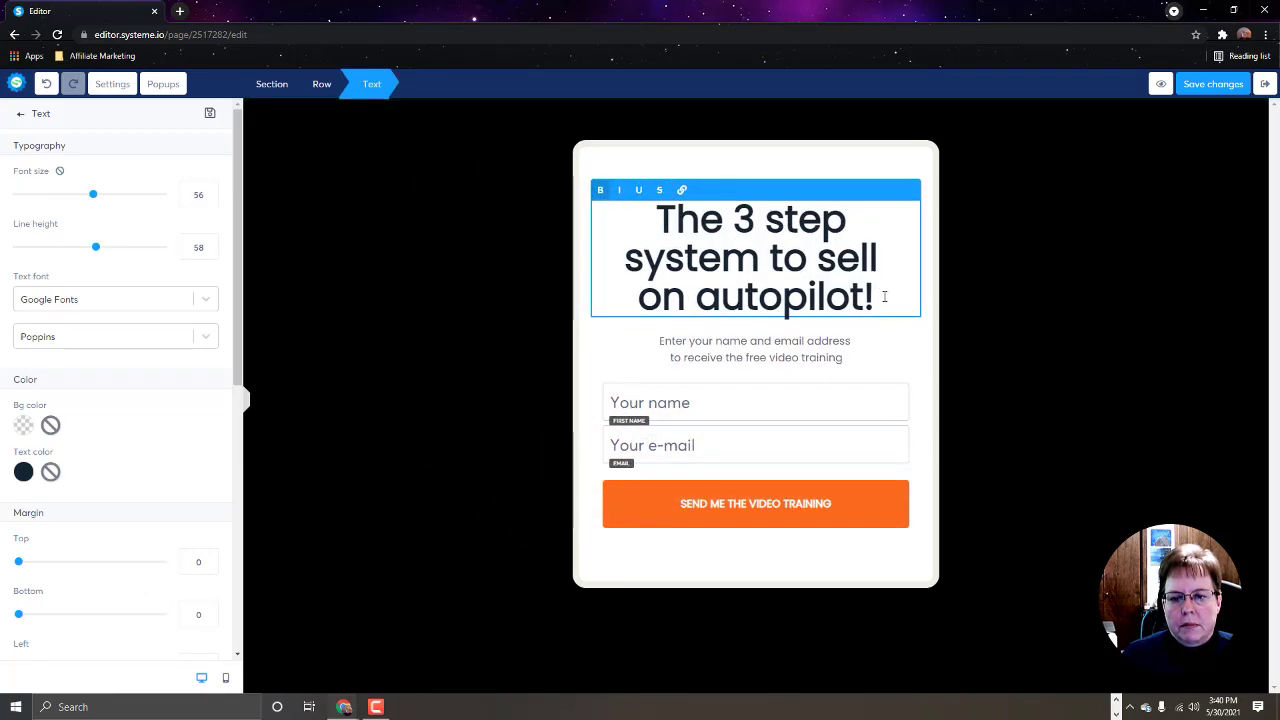
drag(883, 297, 665, 217)
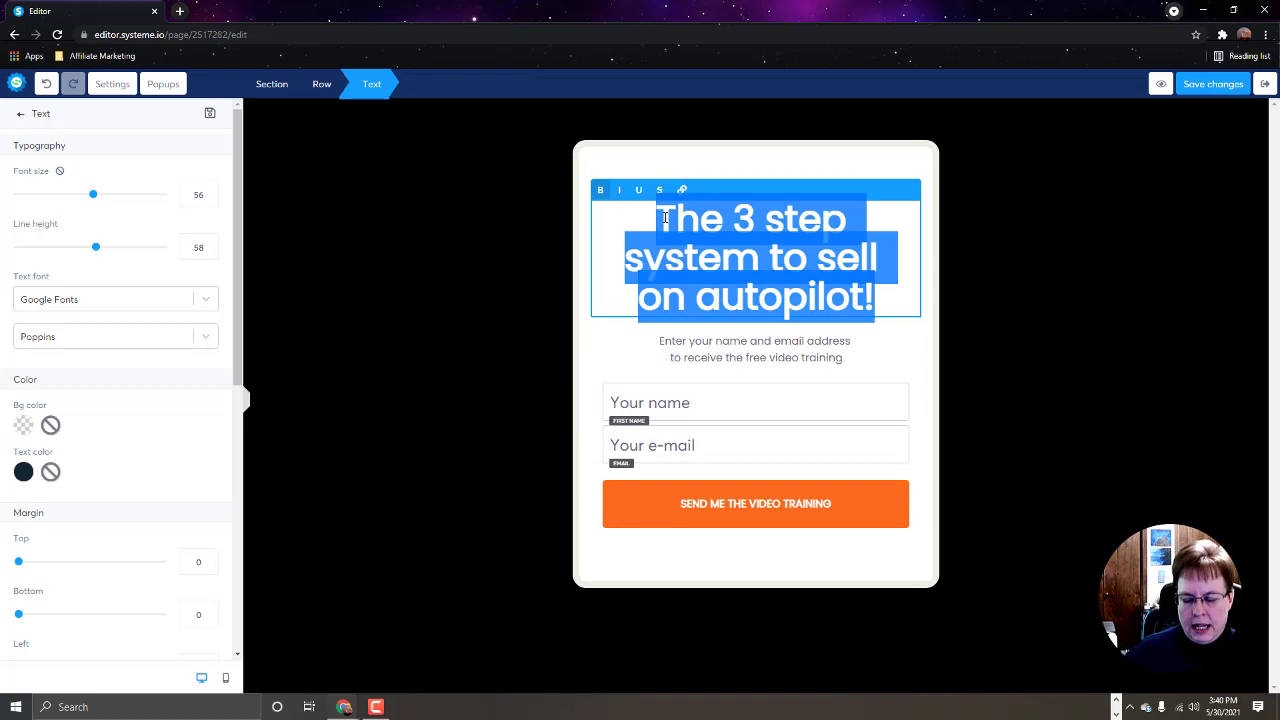
text(TEse)
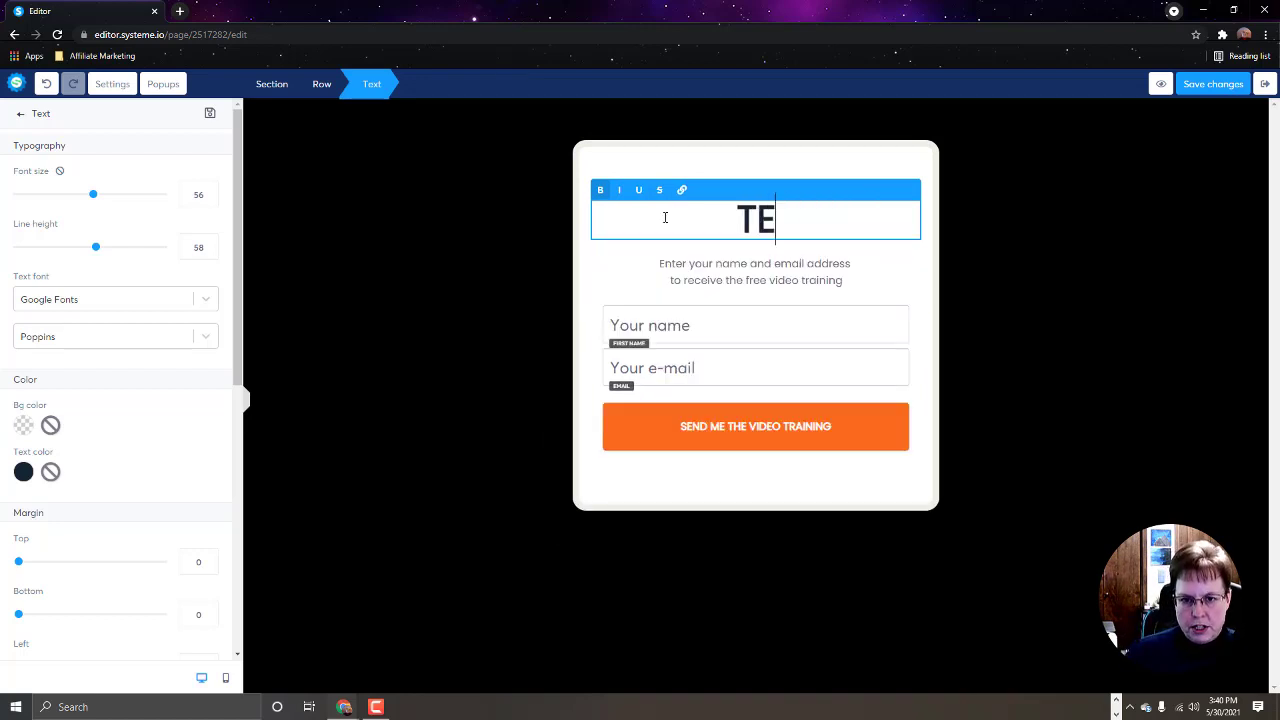
key(BackSpace)
key(BackSpace)
key(BackSpace)
text(est O)
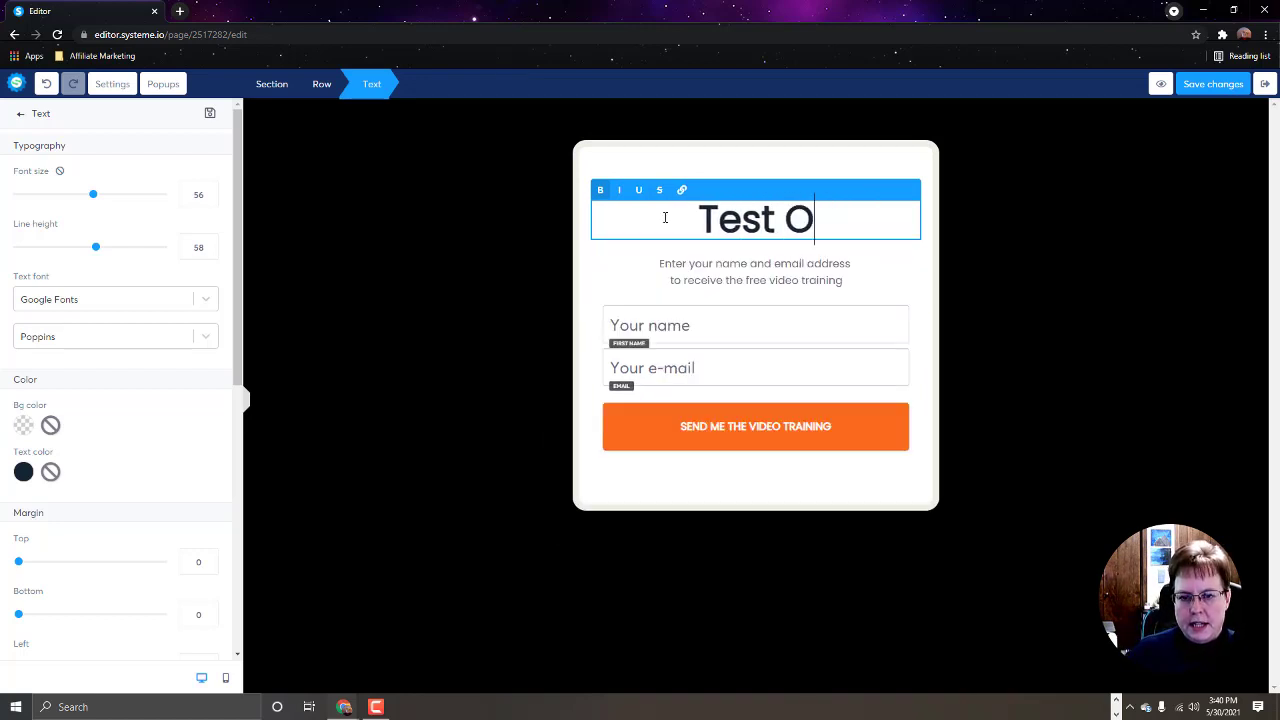
key(BackSpace)
key(BackSpace)
key(BackSpace)
key(BackSpace)
key(BackSpace)
key(BackSpace)
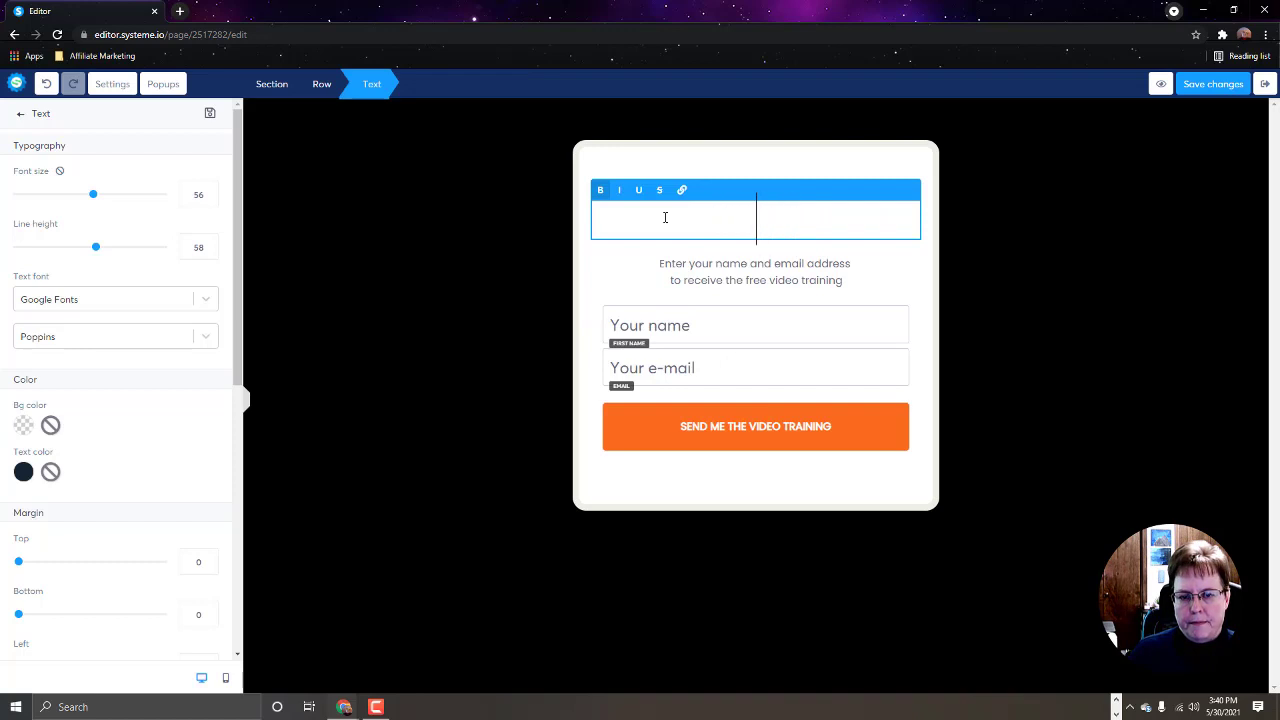
text(How would you lik)
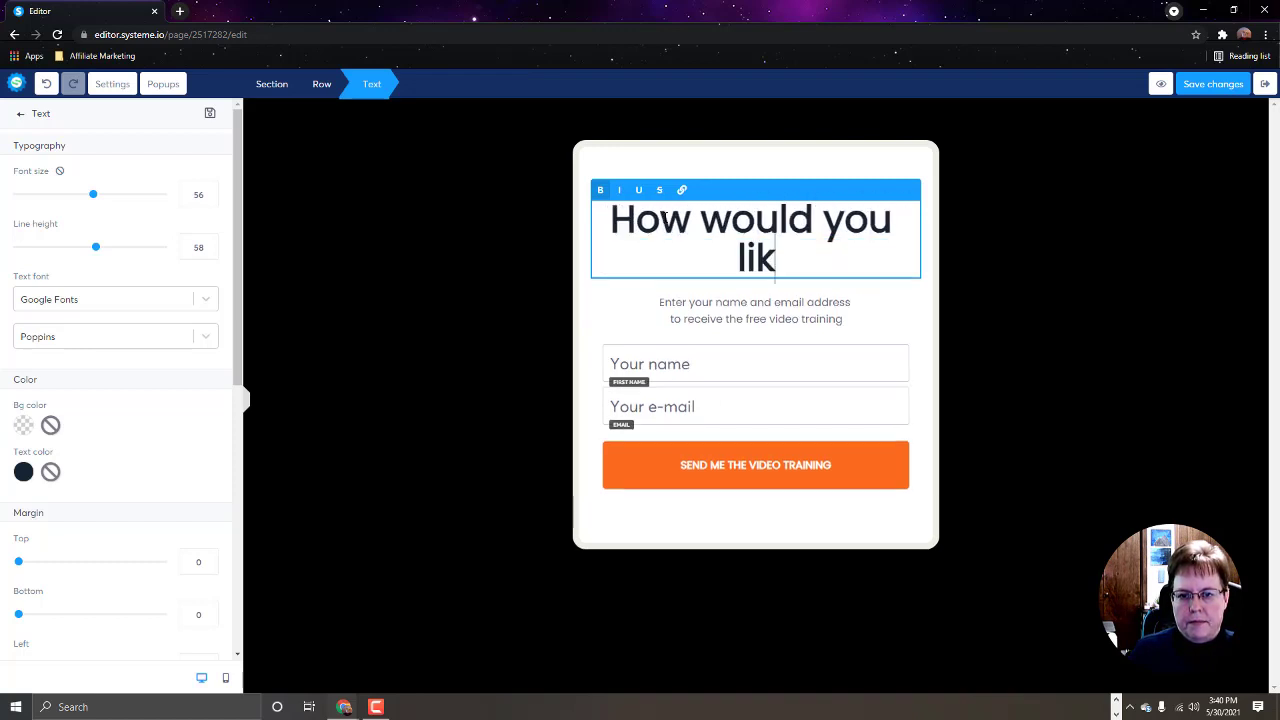
text(e to earn $100)
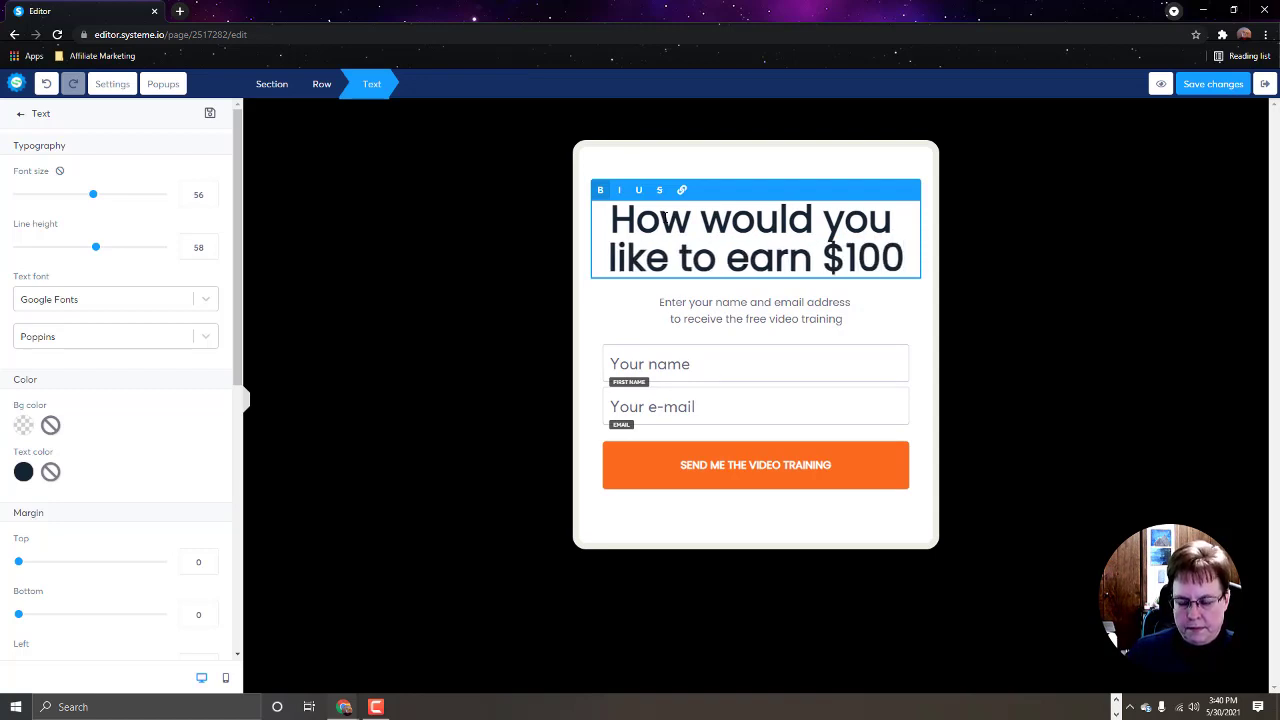
text(0 a month)
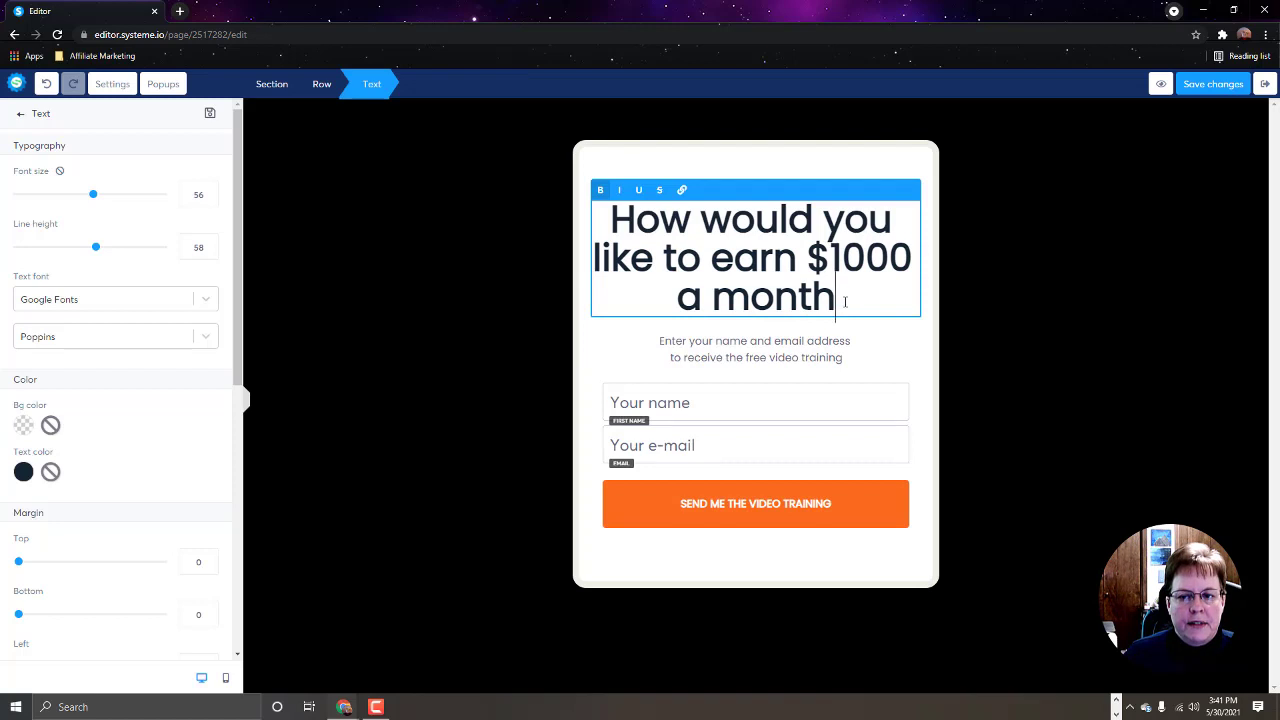
drag(845, 301, 600, 226)
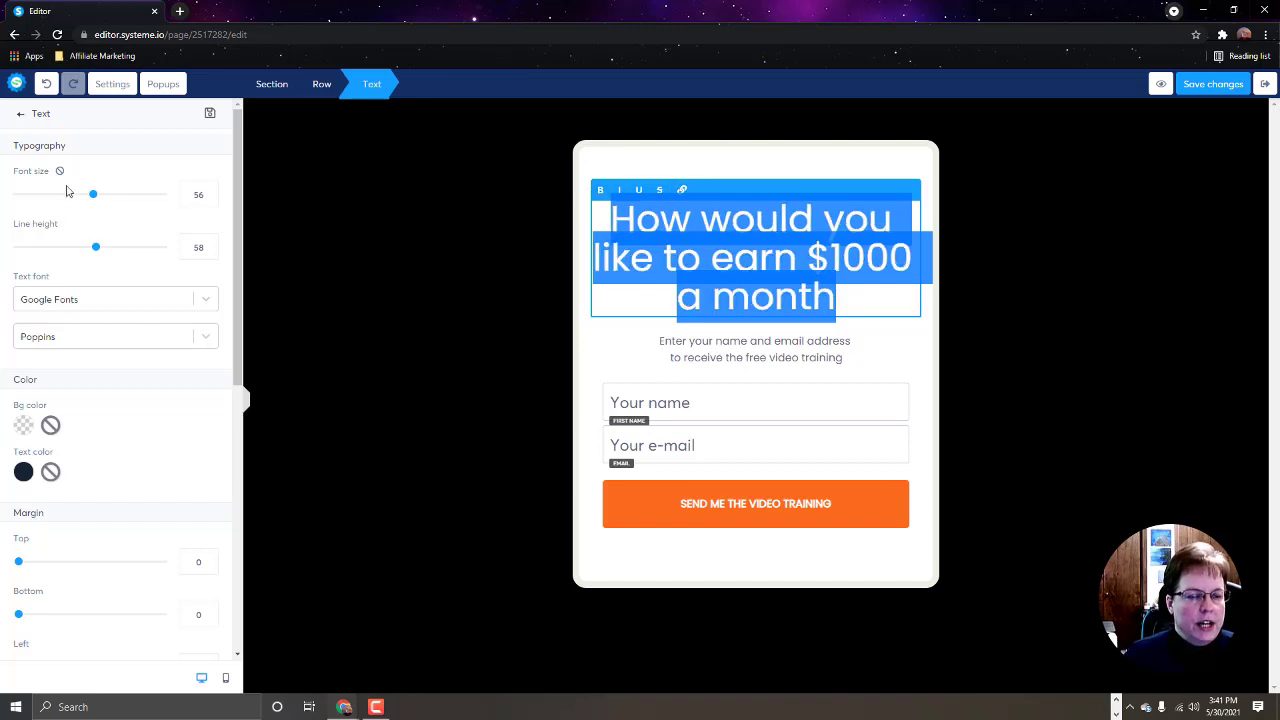
Step: Give the headline font size 42 and line height 44, and colour '$1000' red
drag(93, 194, 73, 199)
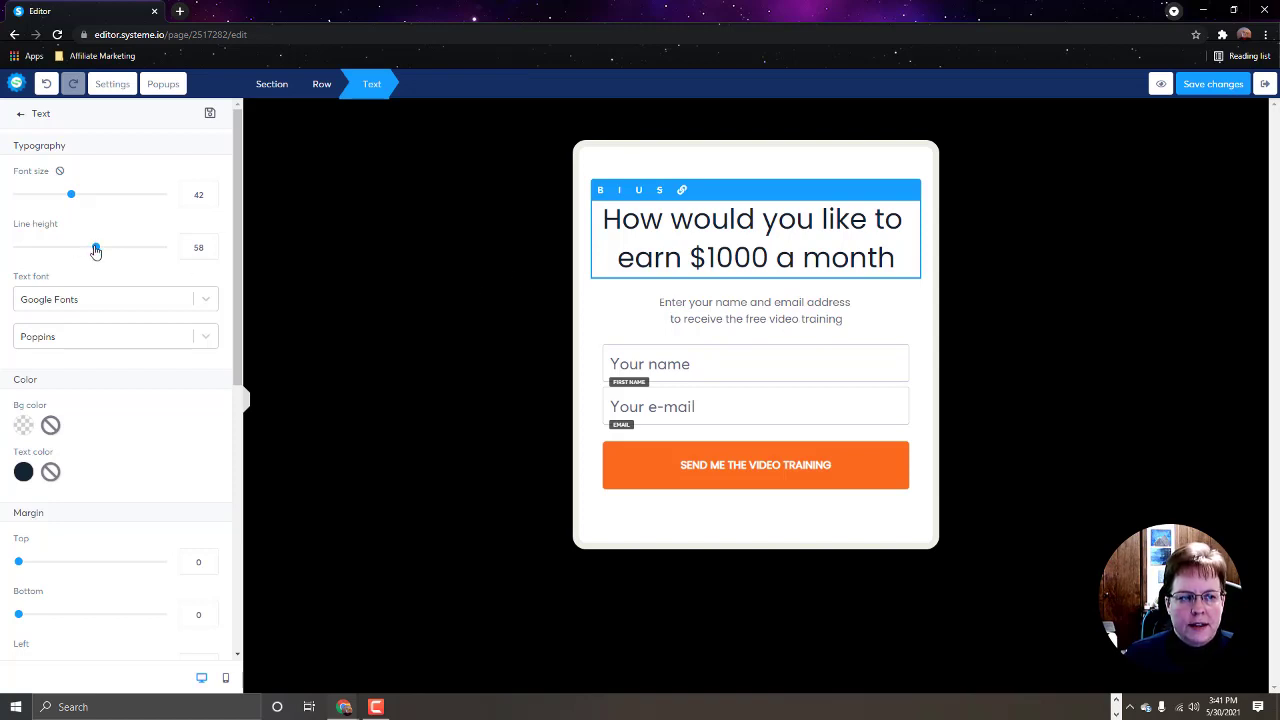
mouse_move(96, 251)
mouse_down()
mouse_move(120, 254)
mouse_move(75, 251)
mouse_up()
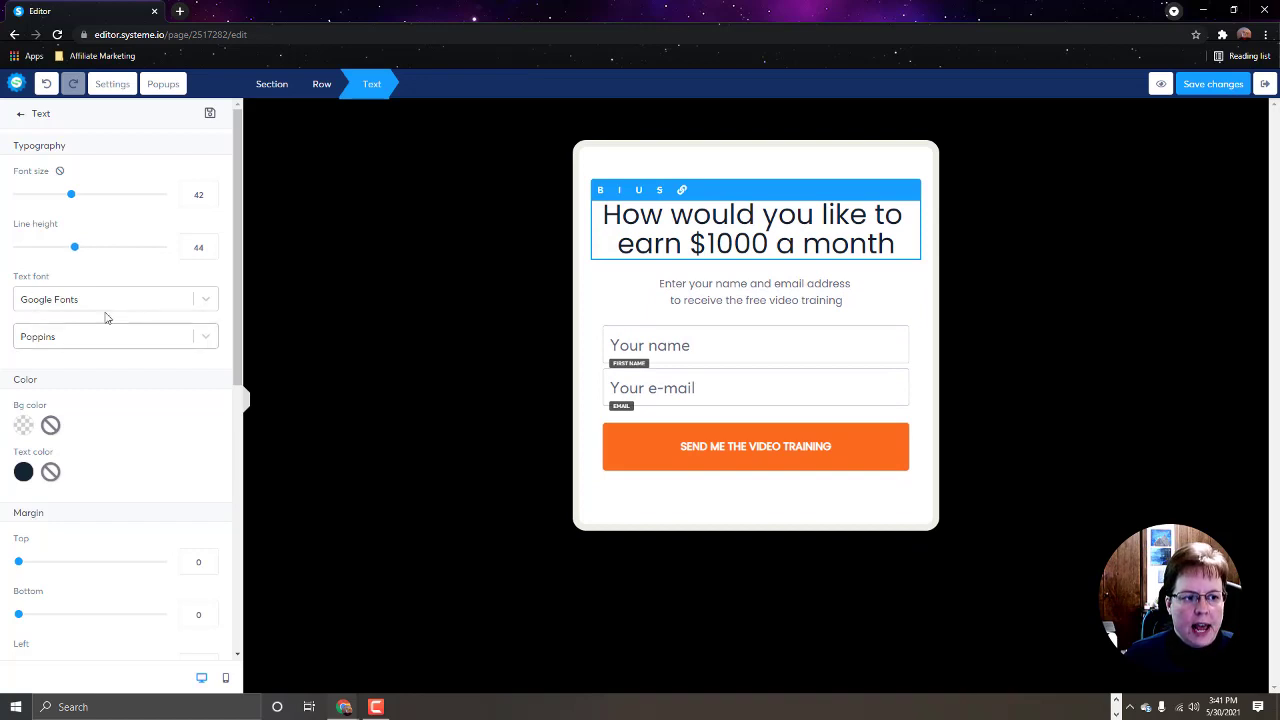
triple_click(768, 240)
click(770, 243)
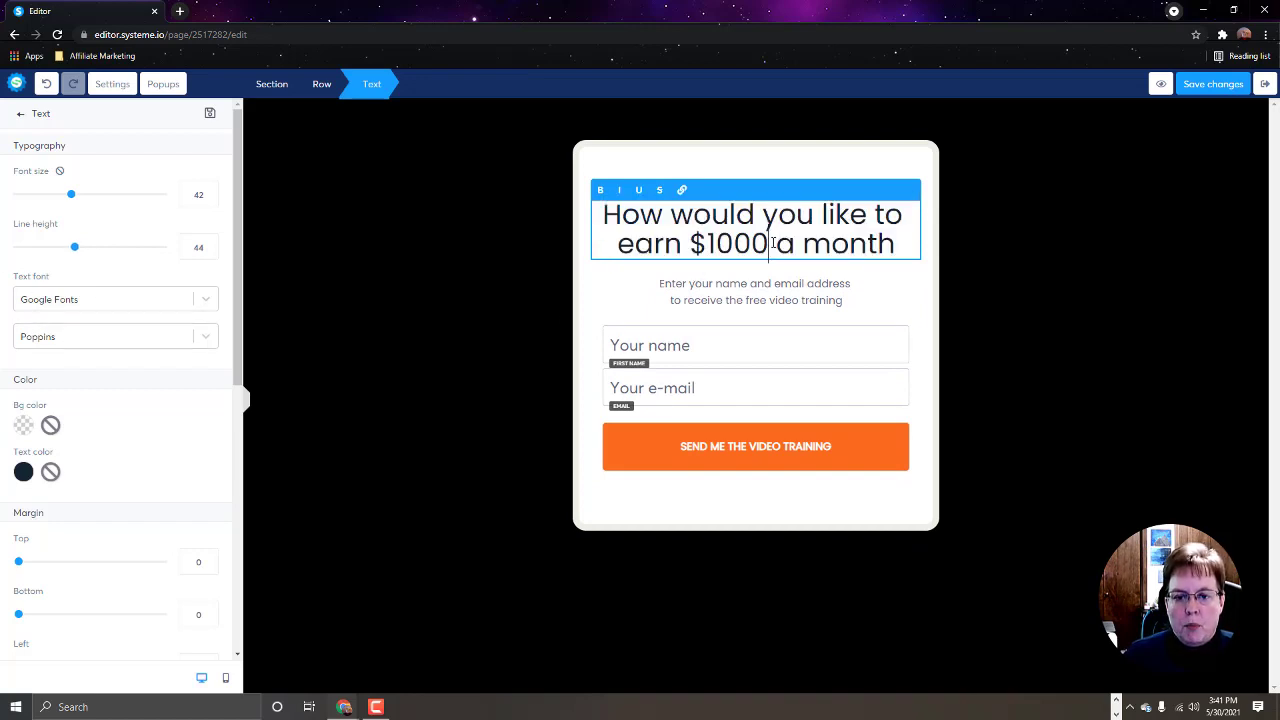
drag(768, 243, 692, 241)
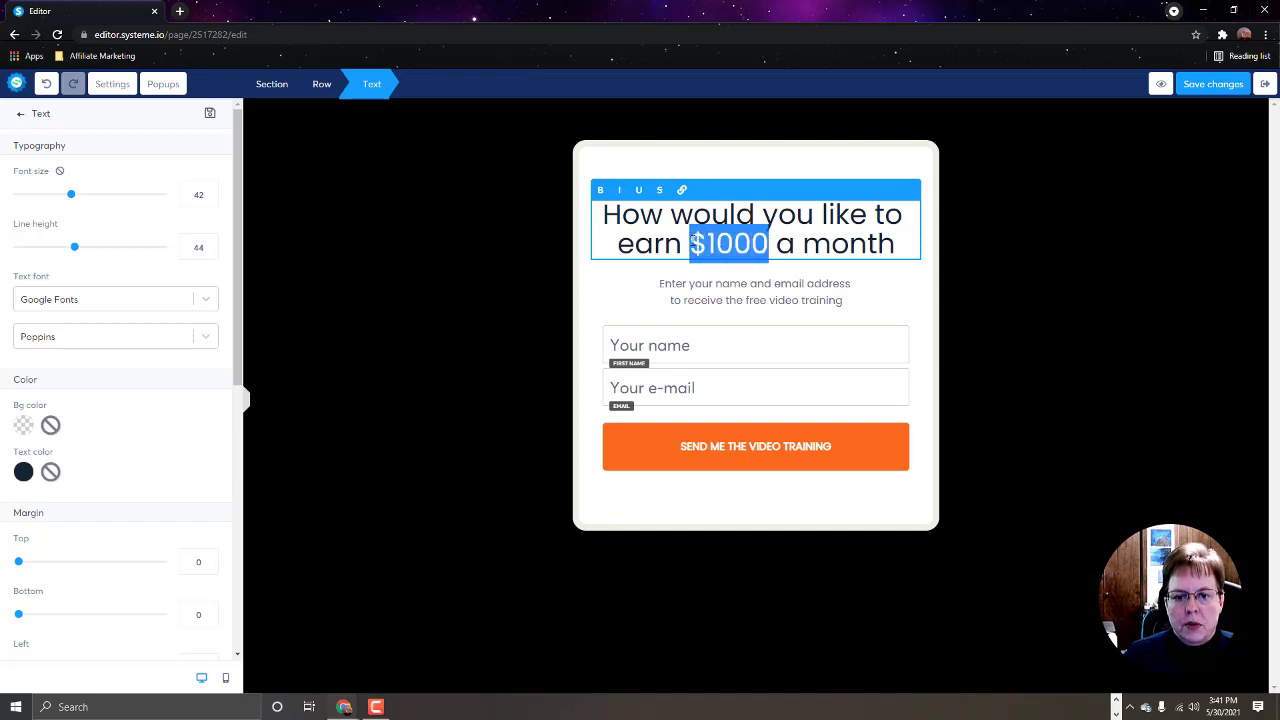
click(23, 473)
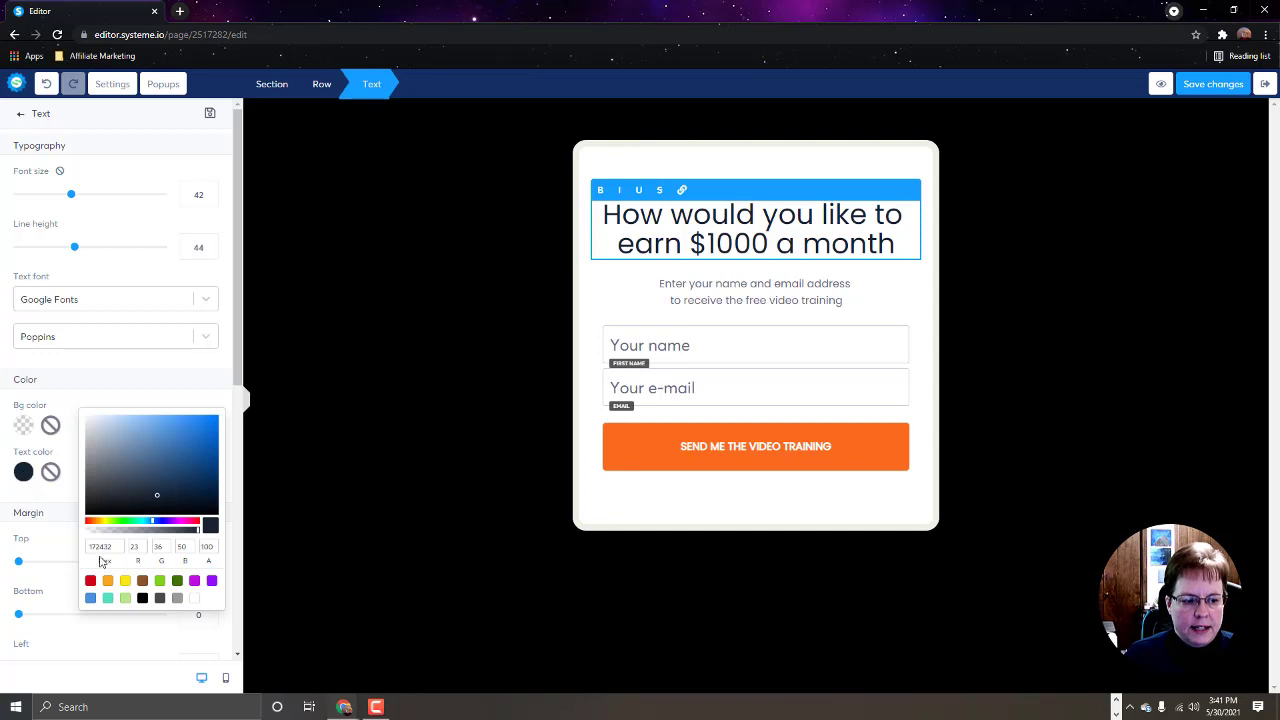
click(90, 581)
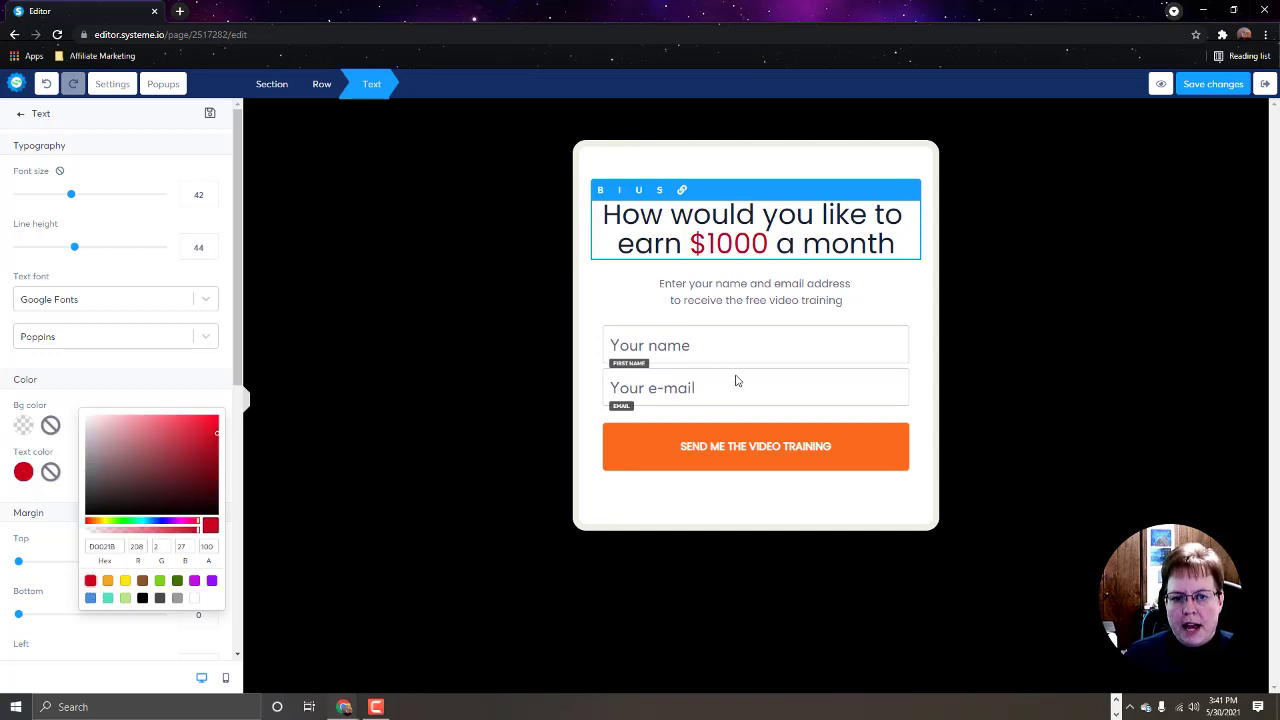
click(834, 289)
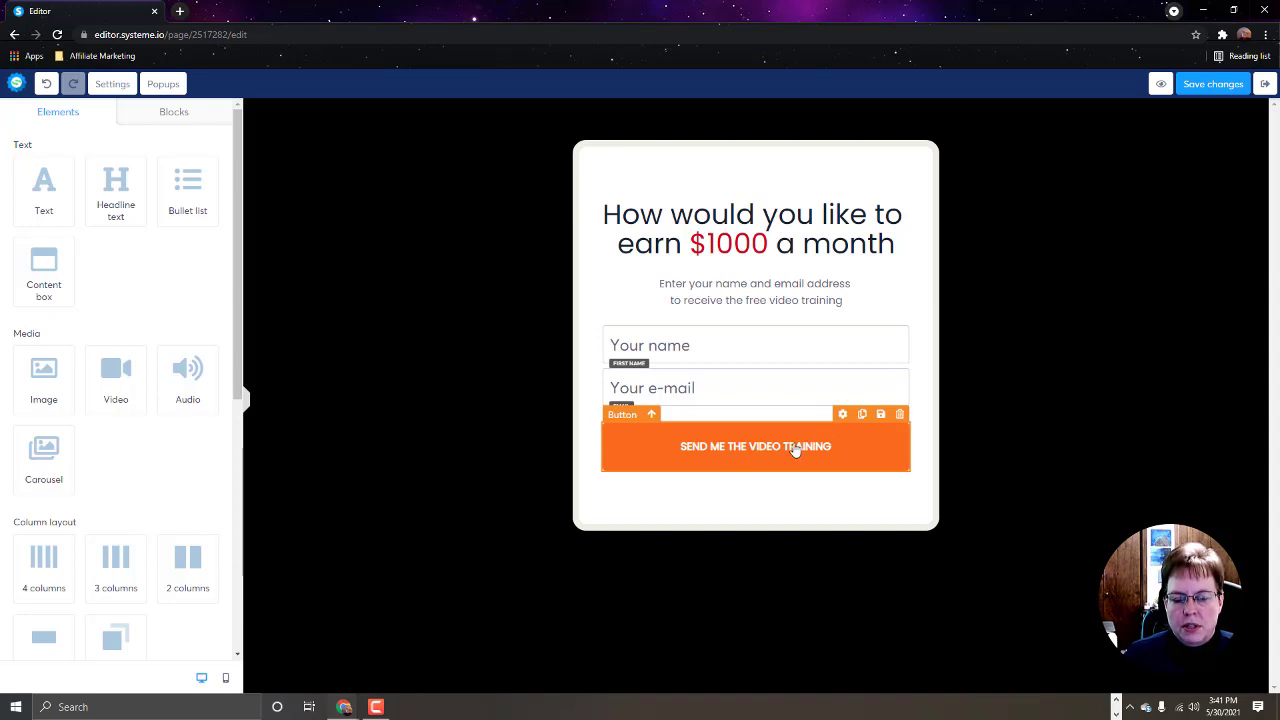
Step: Set the signup button's post-registration redirect to 'To the next step'
click(843, 415)
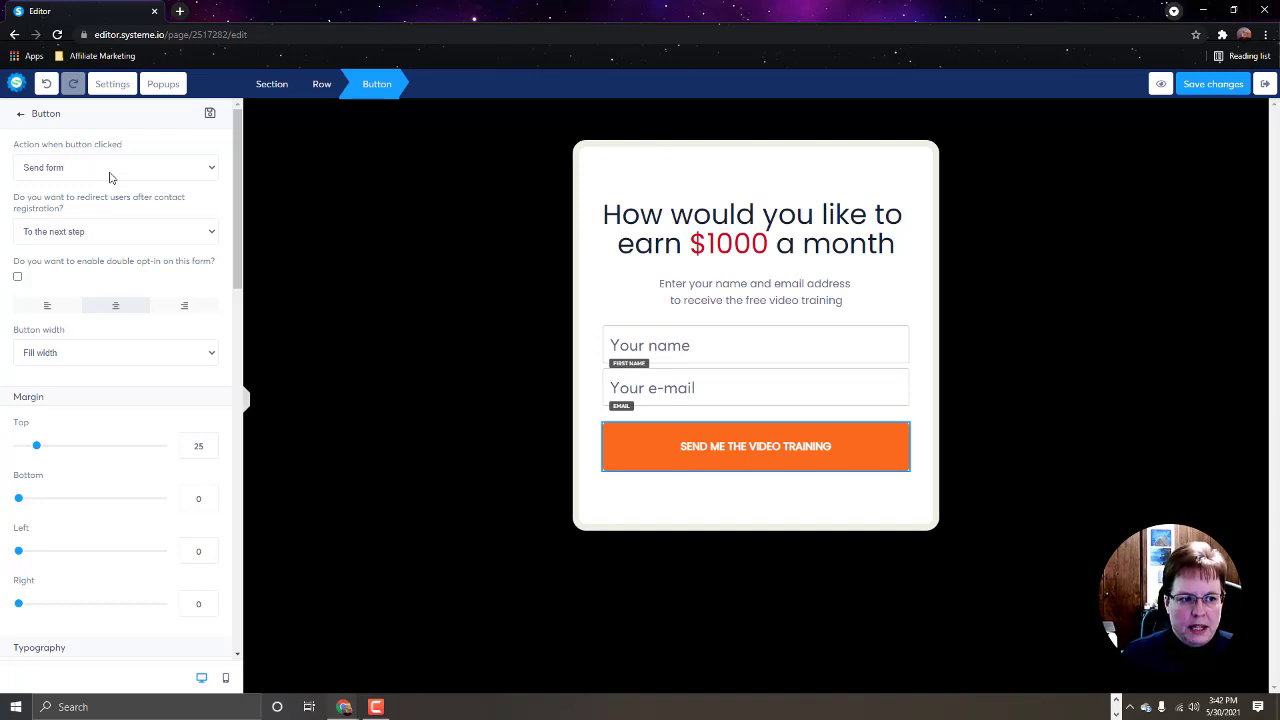
click(129, 237)
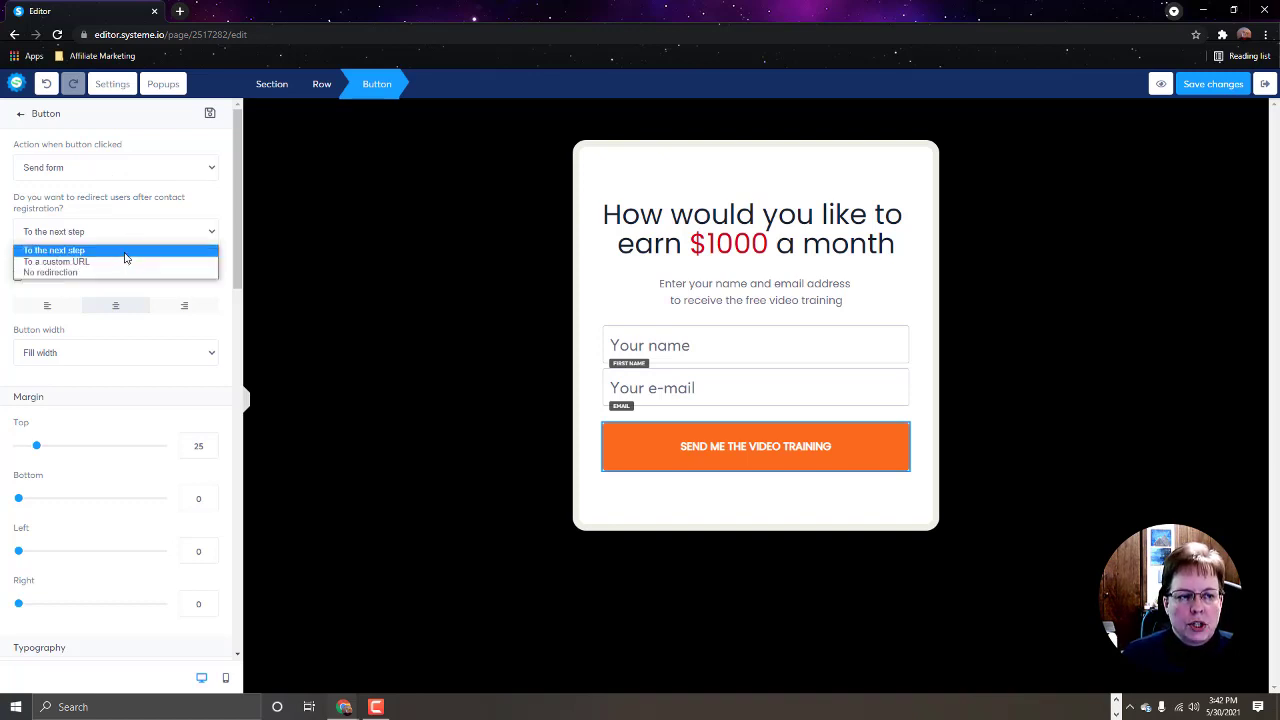
click(125, 252)
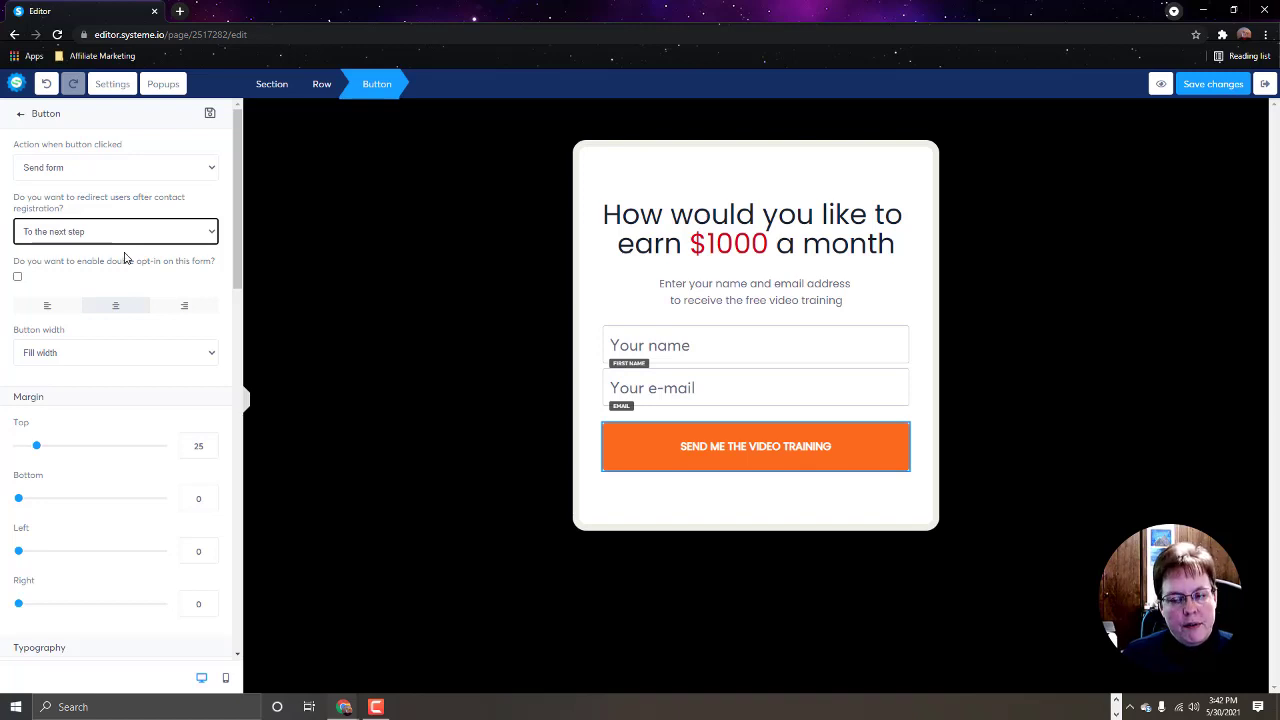
click(124, 238)
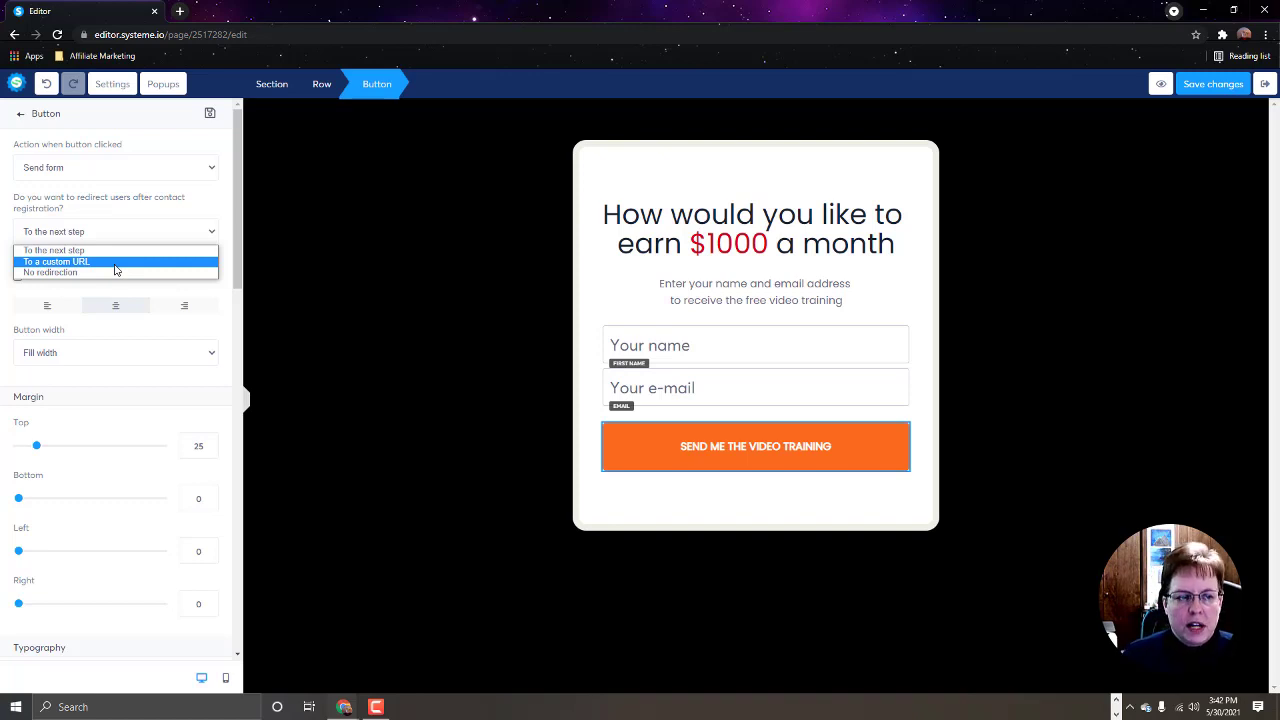
click(115, 262)
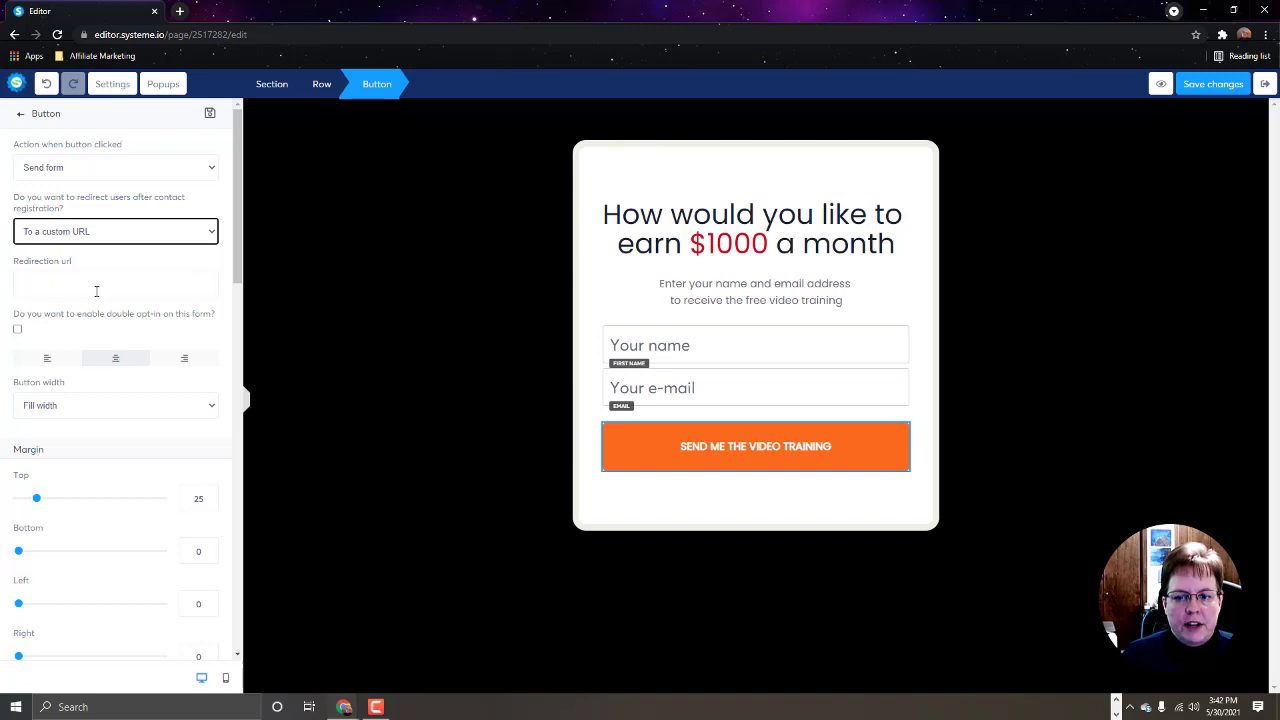
click(211, 236)
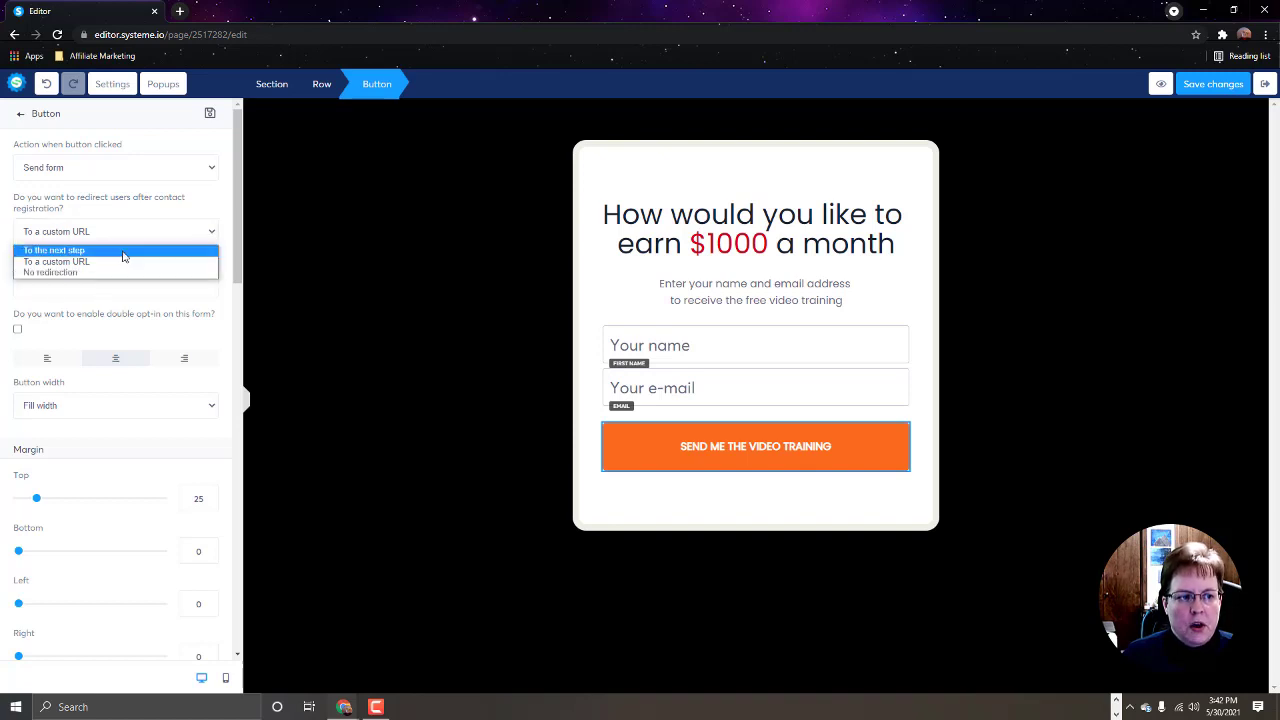
click(114, 251)
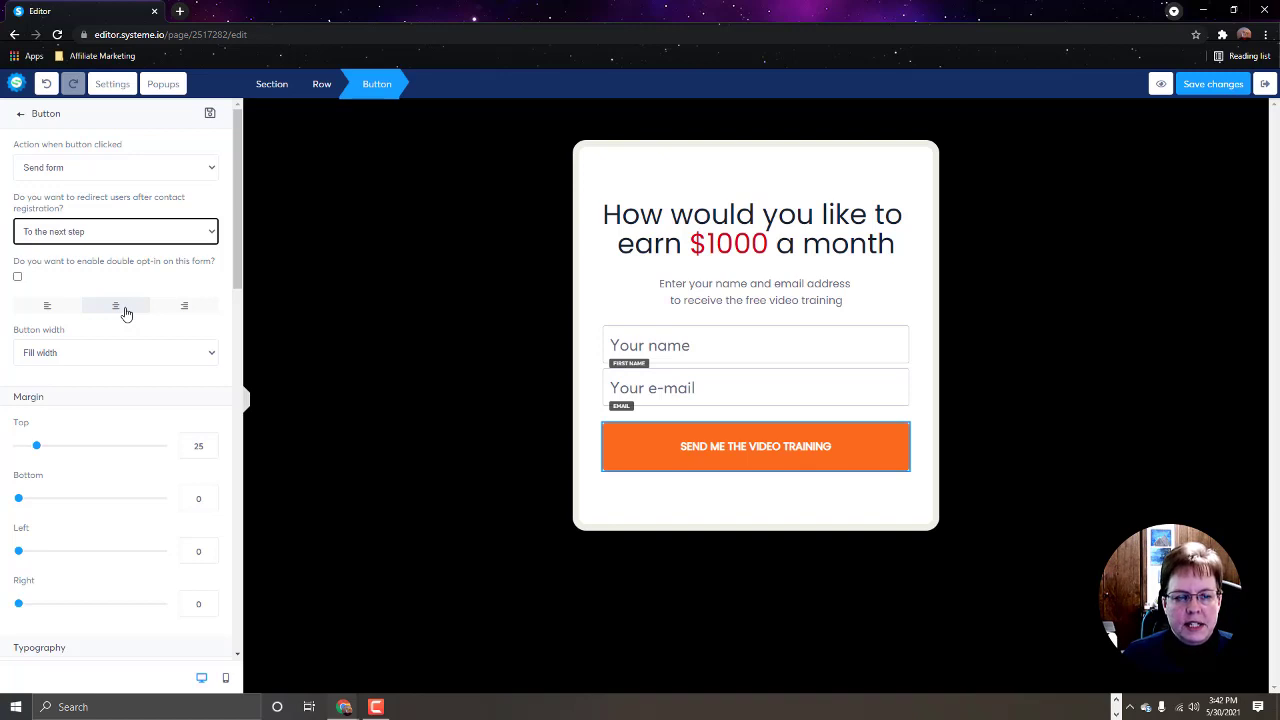
Step: Change the button label to 'GET YOUR FREE EBOOK NOW'
scroll(111, 370, down, 1)
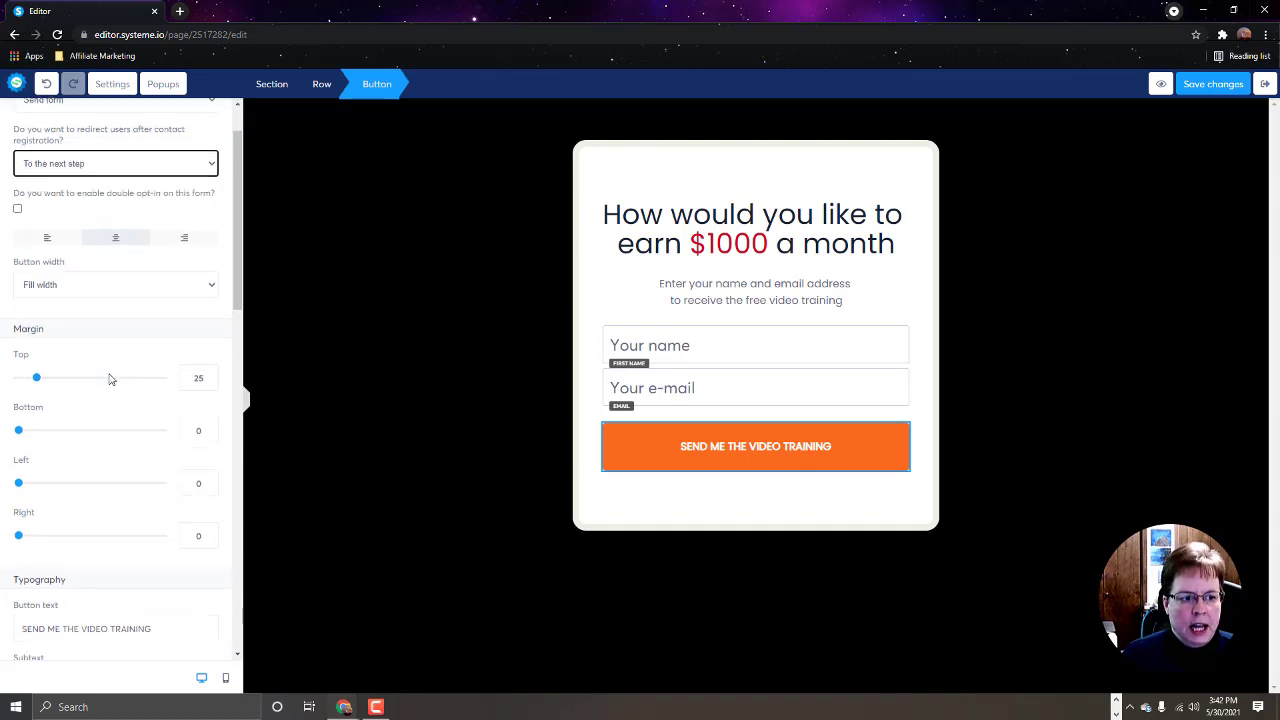
scroll(111, 378, down, 2)
scroll(80, 378, down, 2)
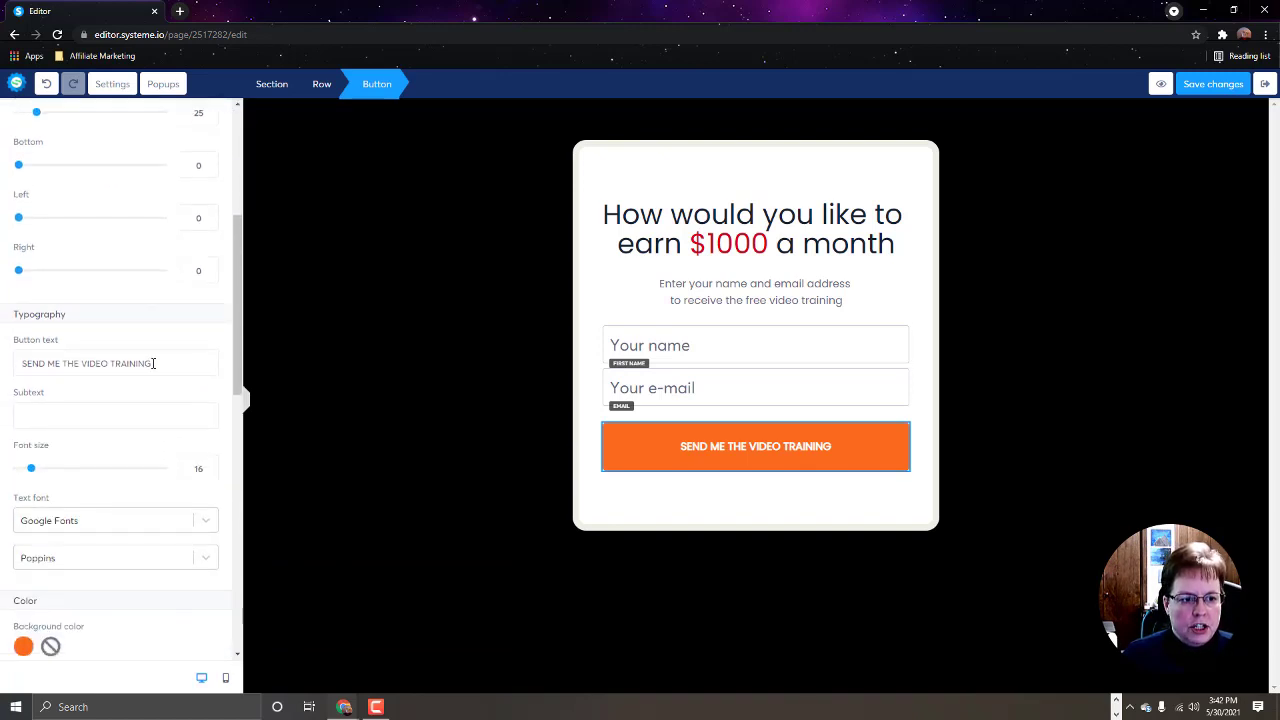
drag(152, 364, 14, 370)
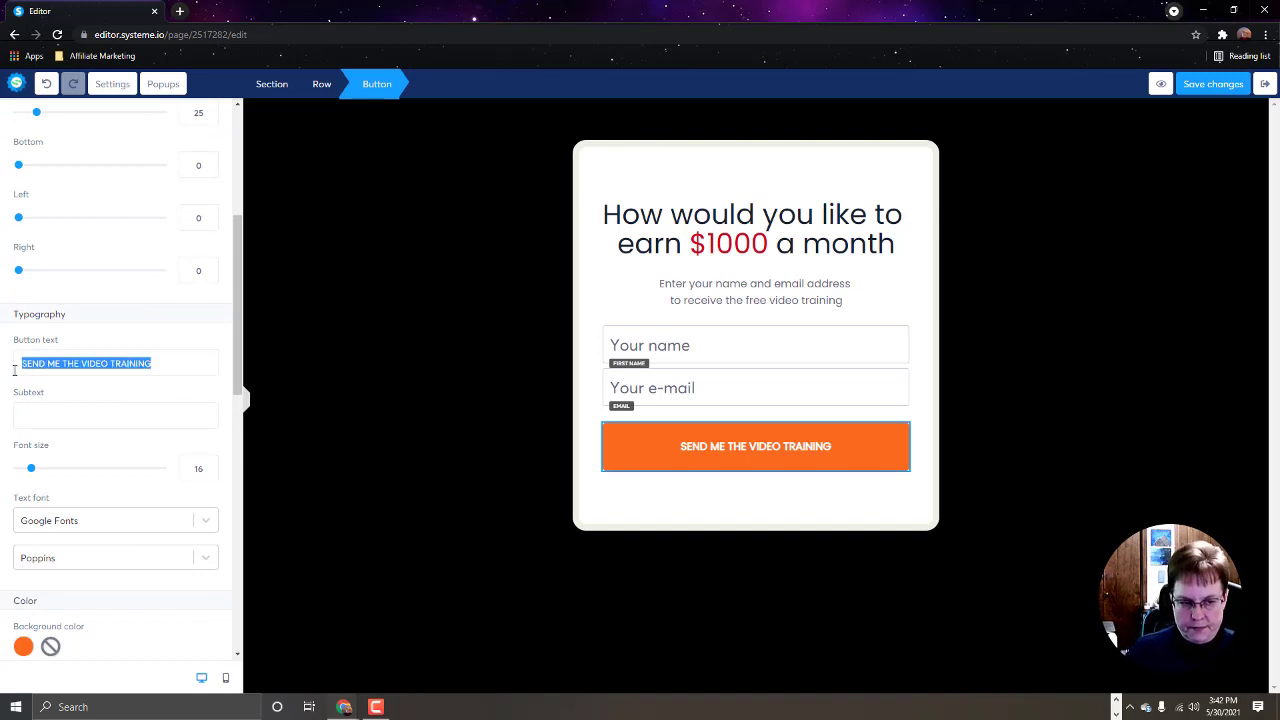
text(GET YOUR FR)
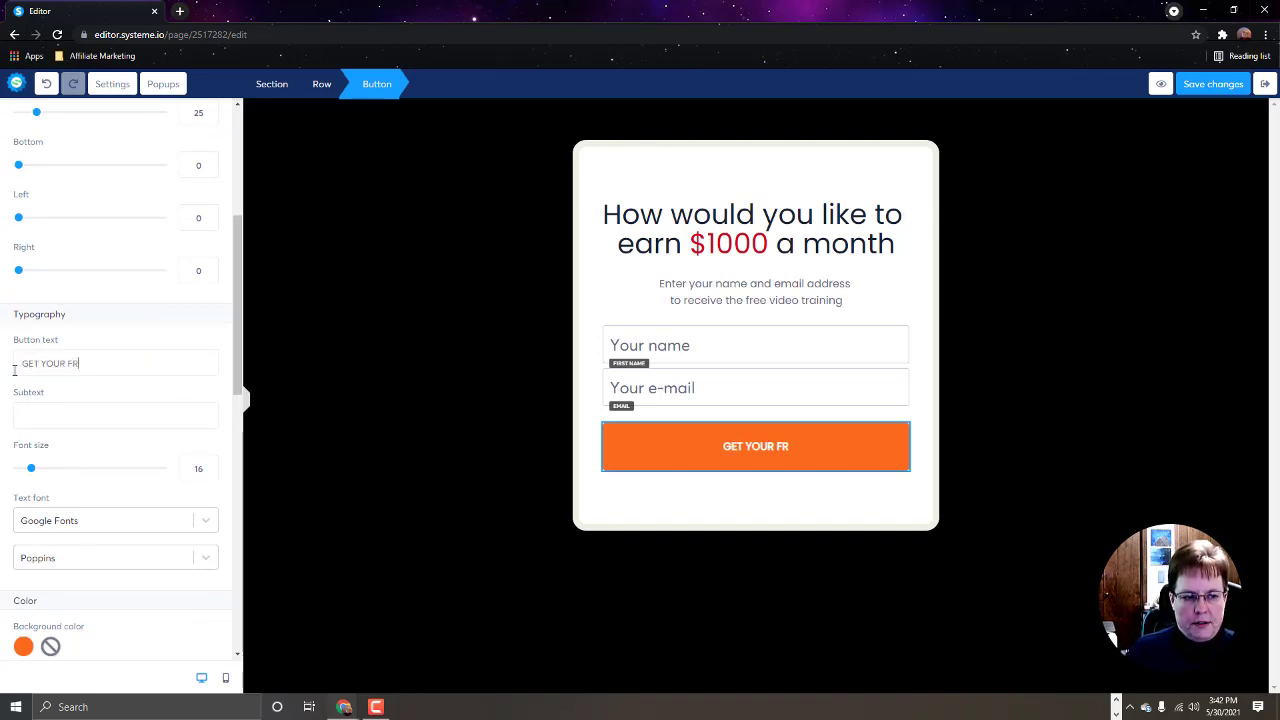
text(EE EBOOK NOW)
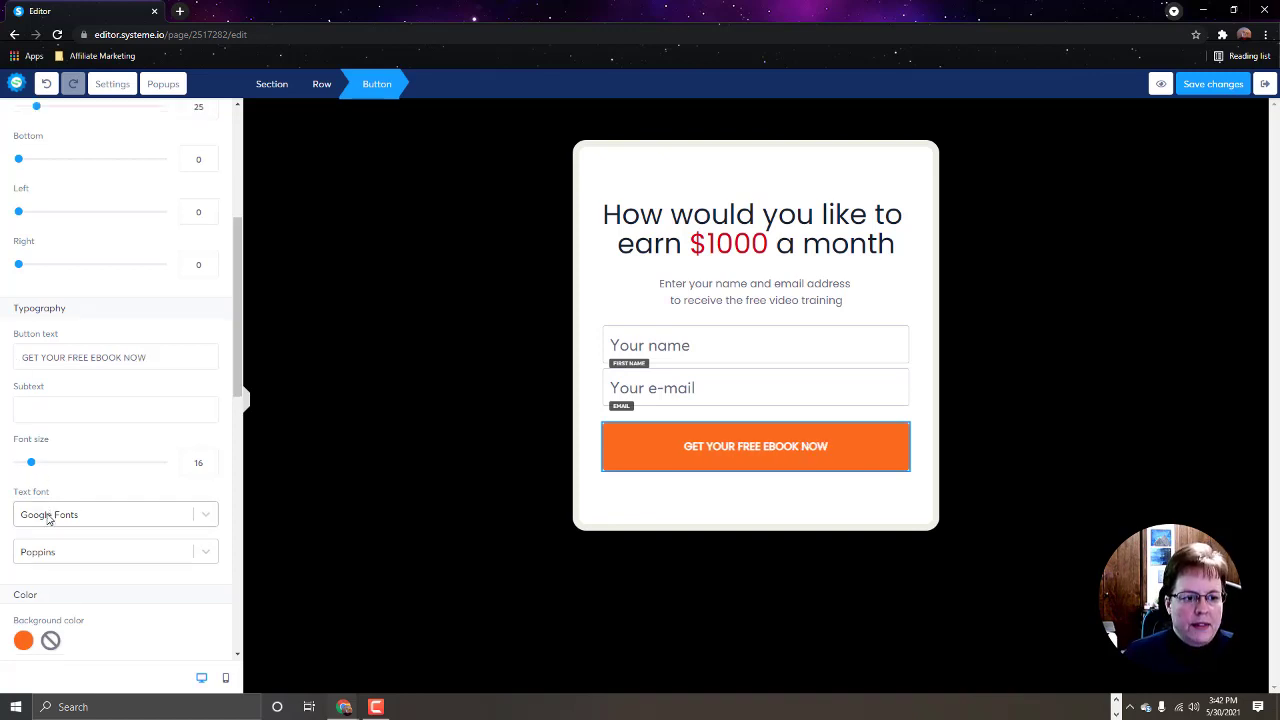
Step: Enlarge the button text to size 26 and make its background blue (211EFB)
scroll(50, 510, down, 1)
drag(32, 410, 47, 410)
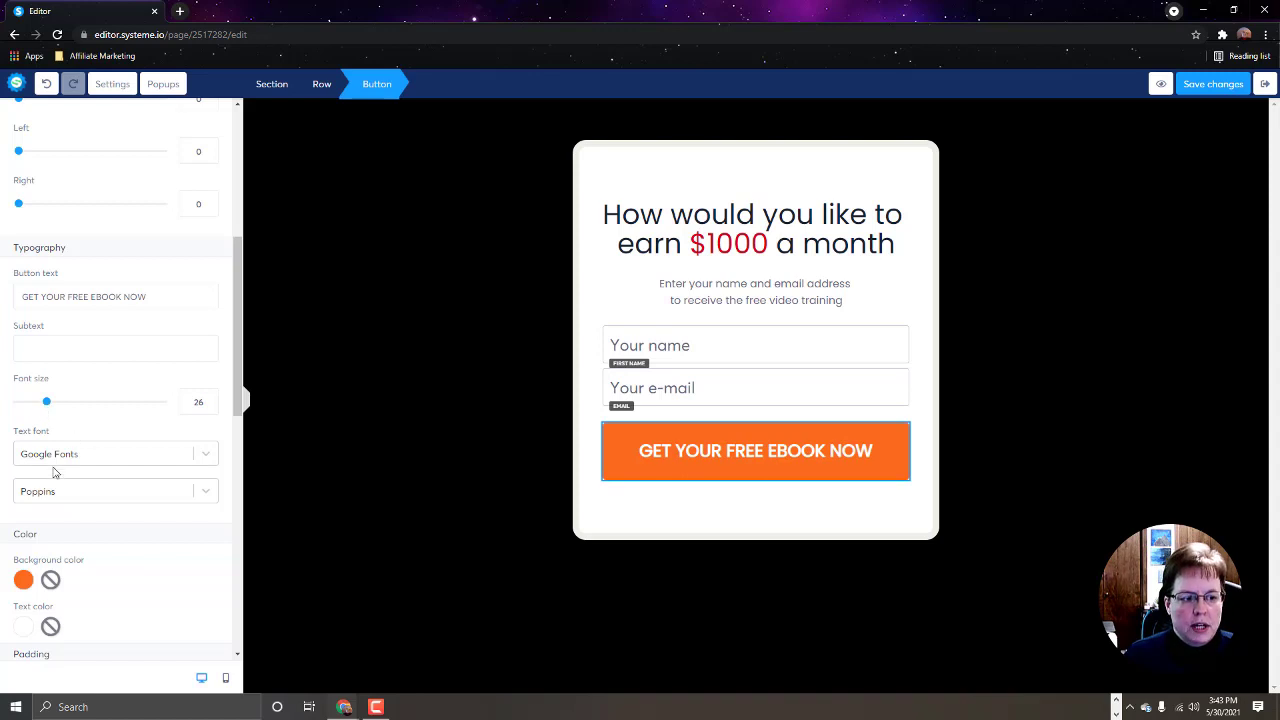
click(23, 581)
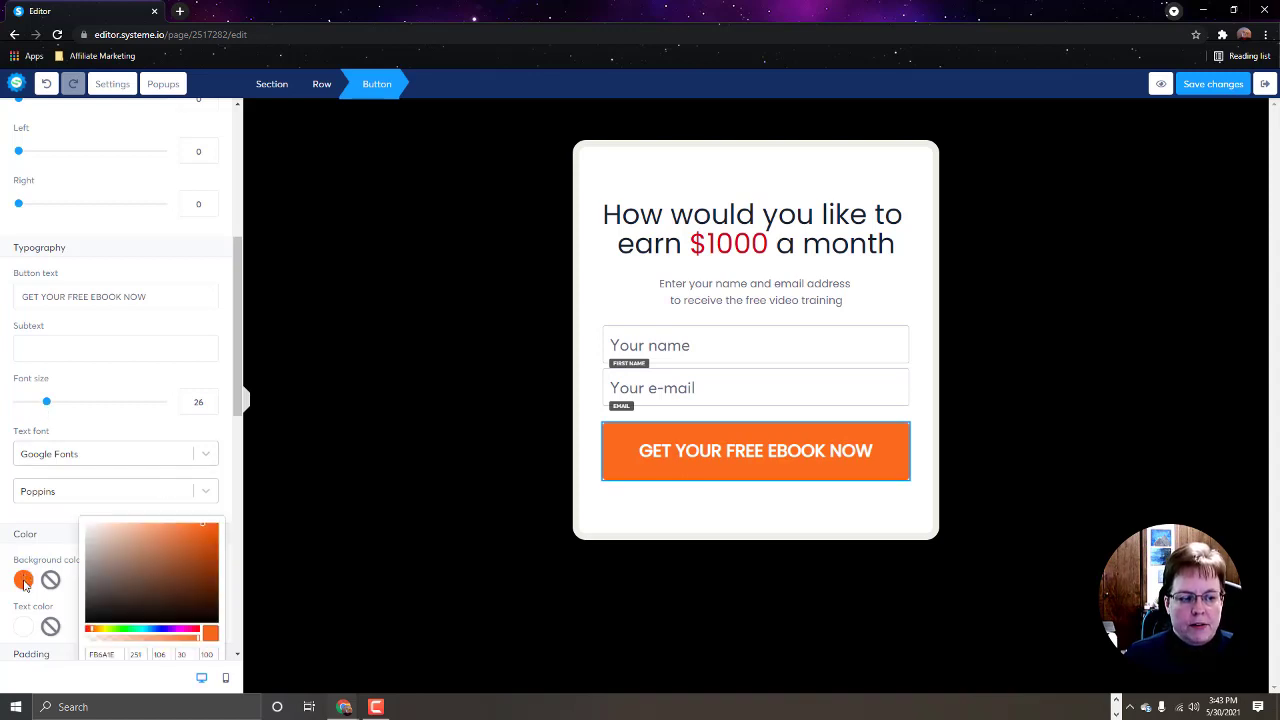
click(163, 630)
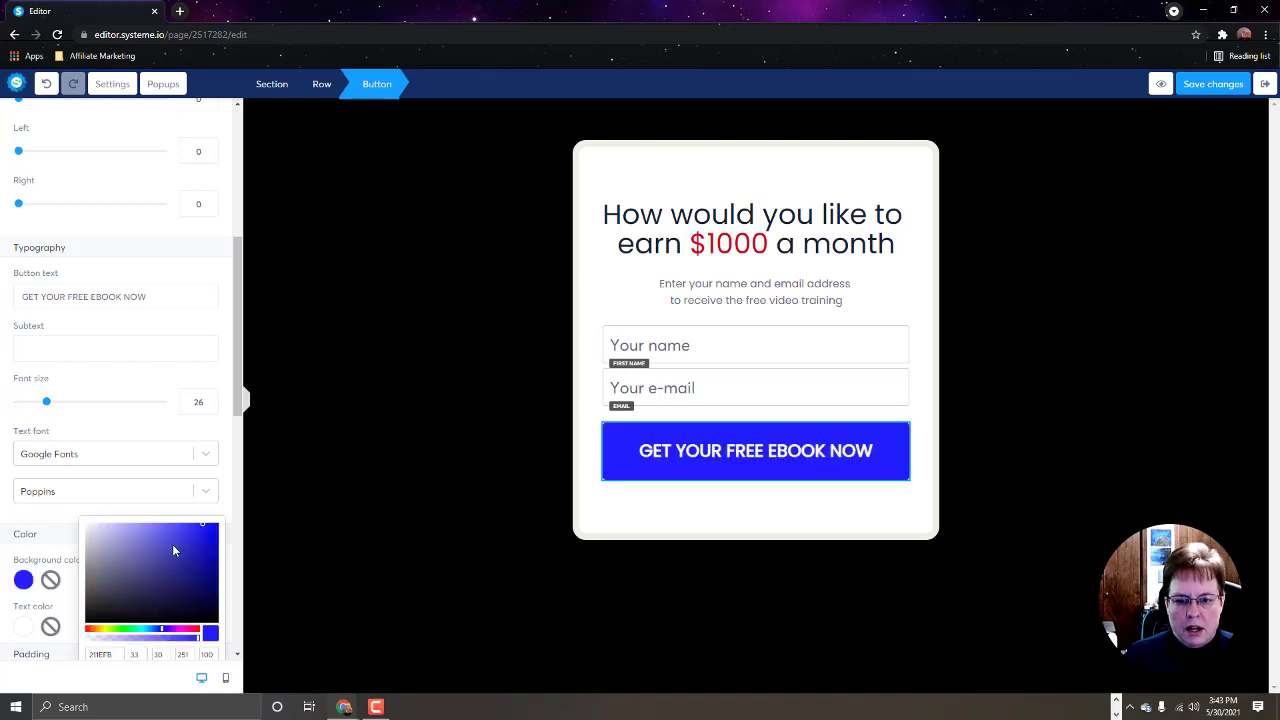
click(404, 380)
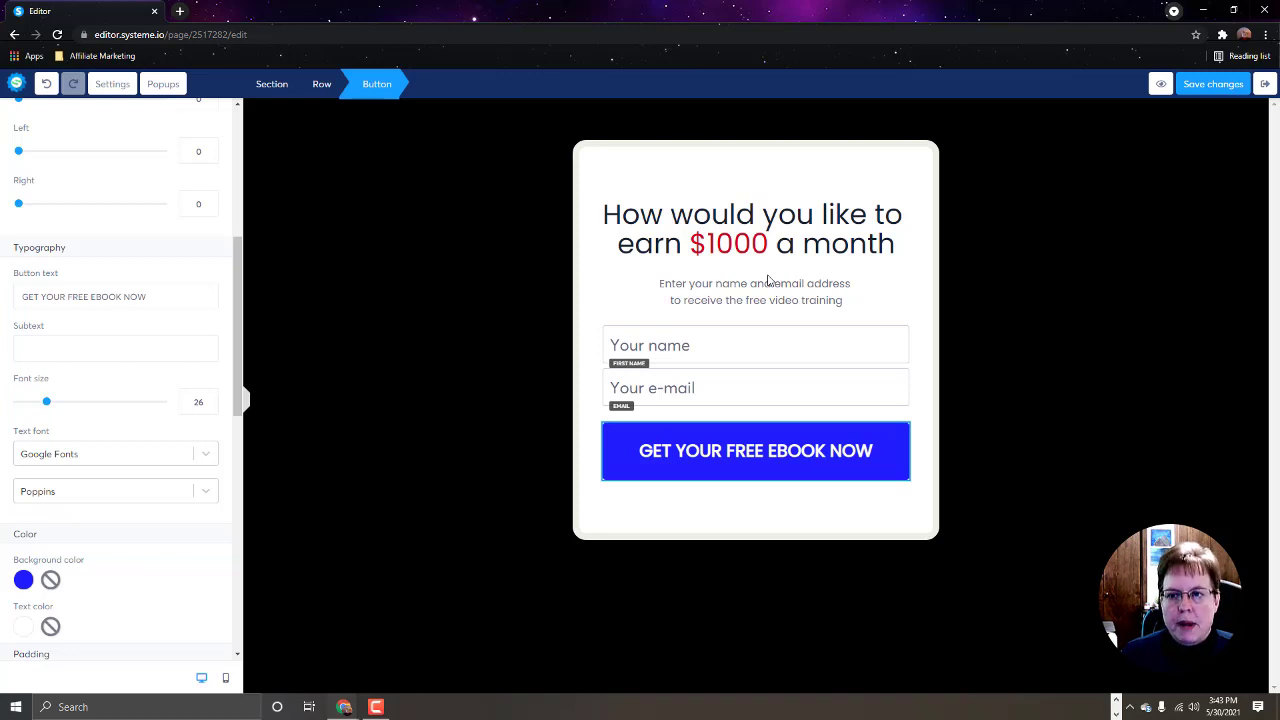
Step: Save the Optin page, check it in preview, then close the preview tab
click(1208, 86)
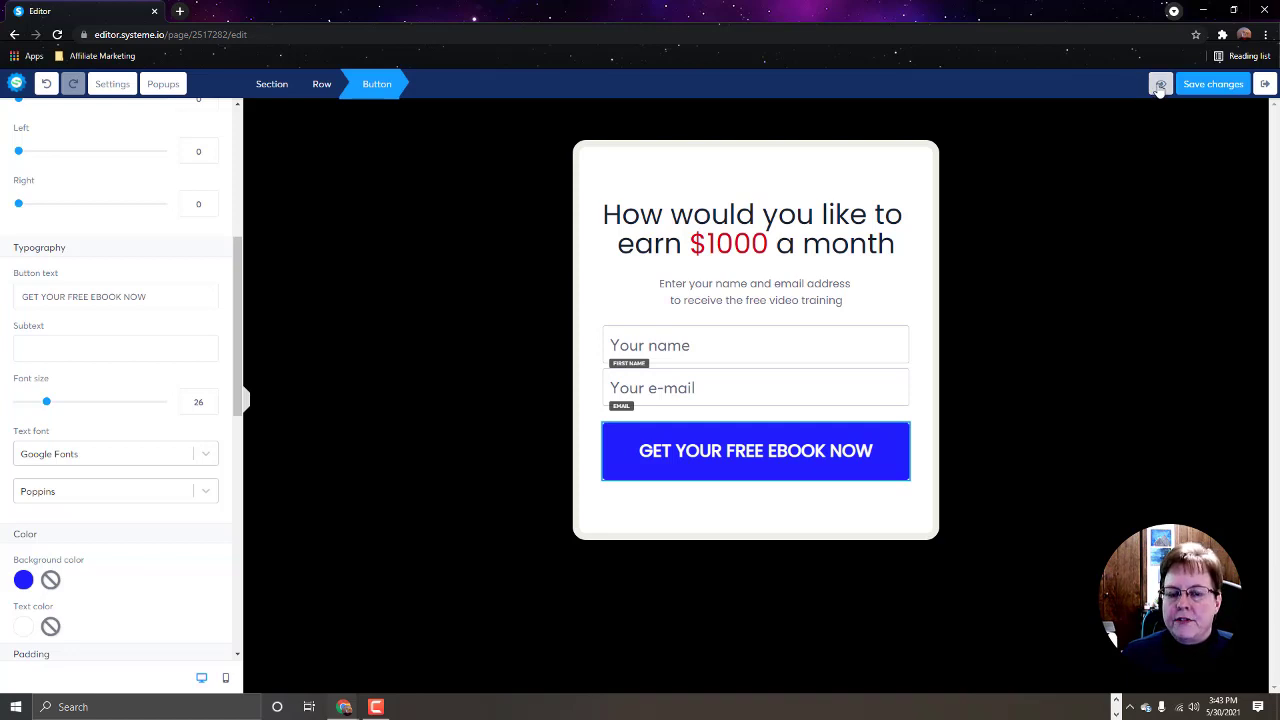
click(1160, 88)
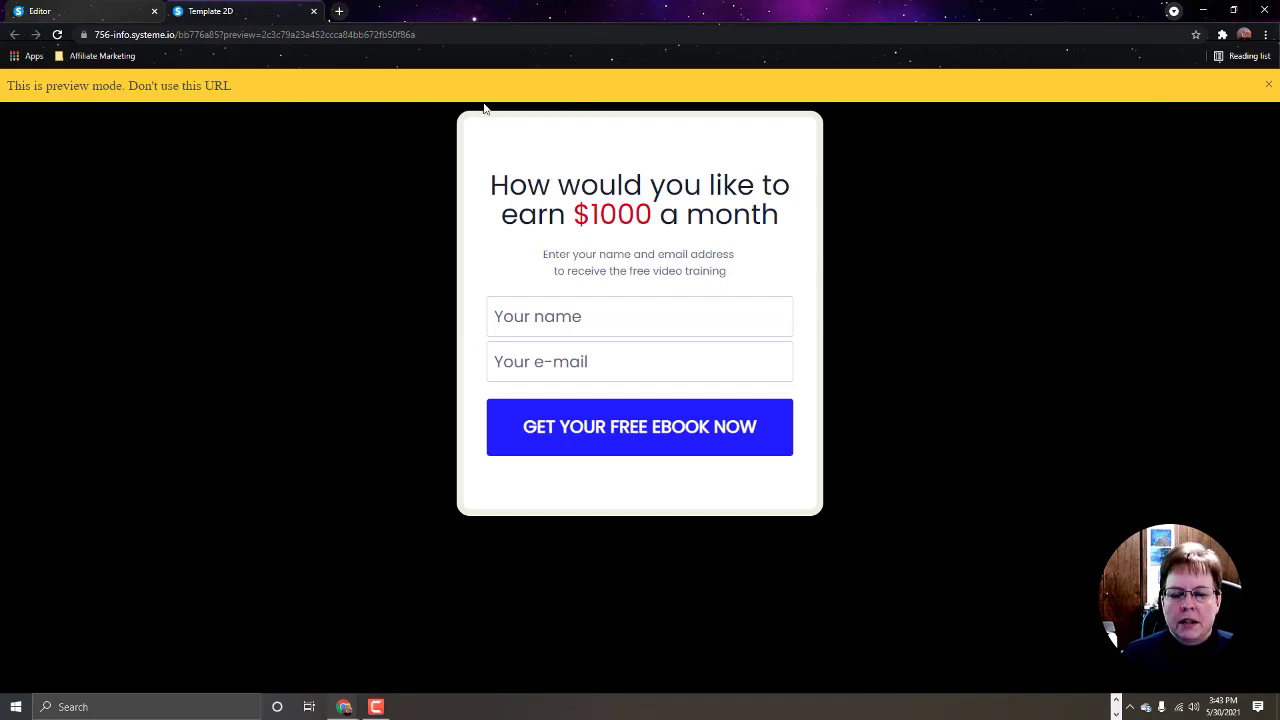
click(1268, 86)
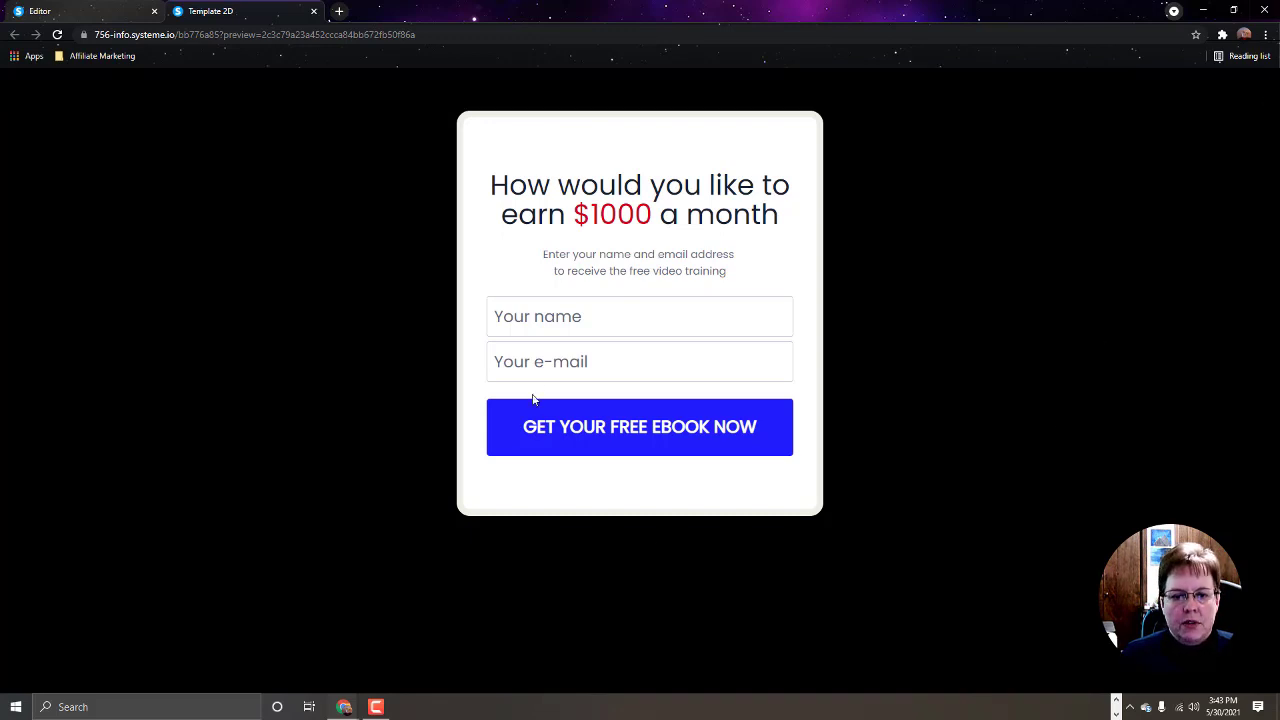
click(314, 12)
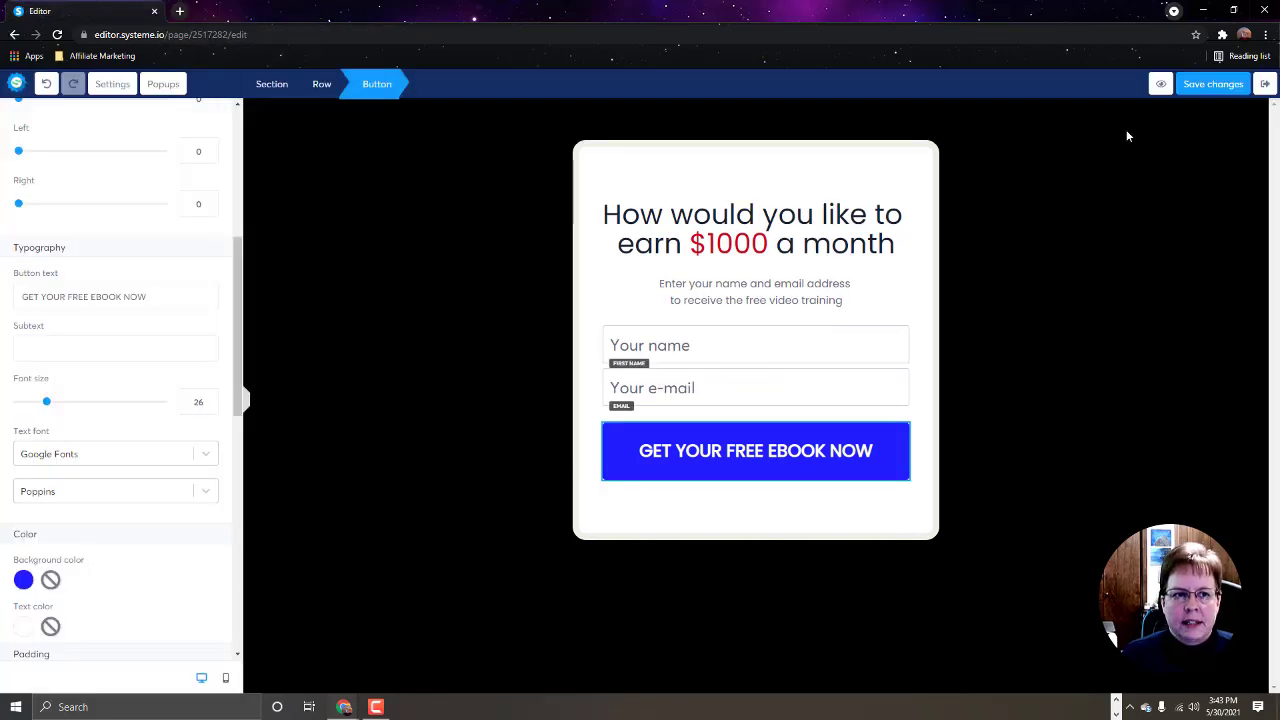
Step: Exit the page editor and view the Optin step's Automation rules in the funnel
click(1266, 86)
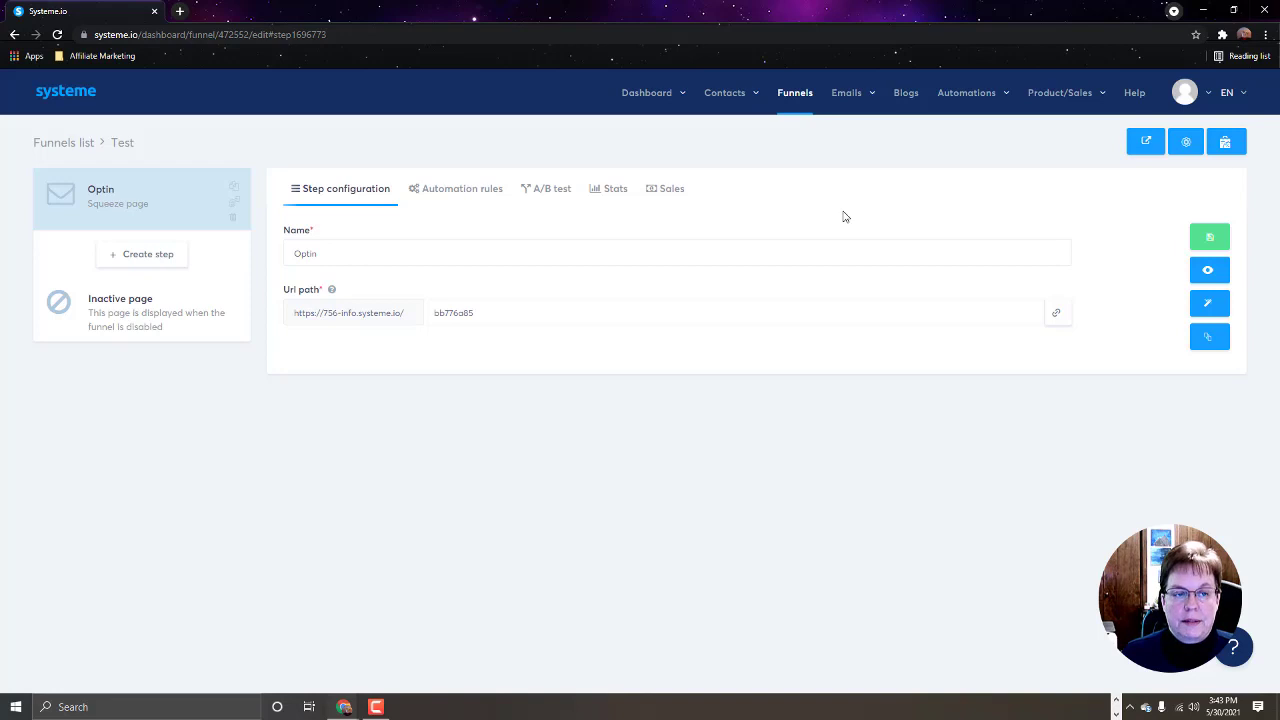
click(455, 195)
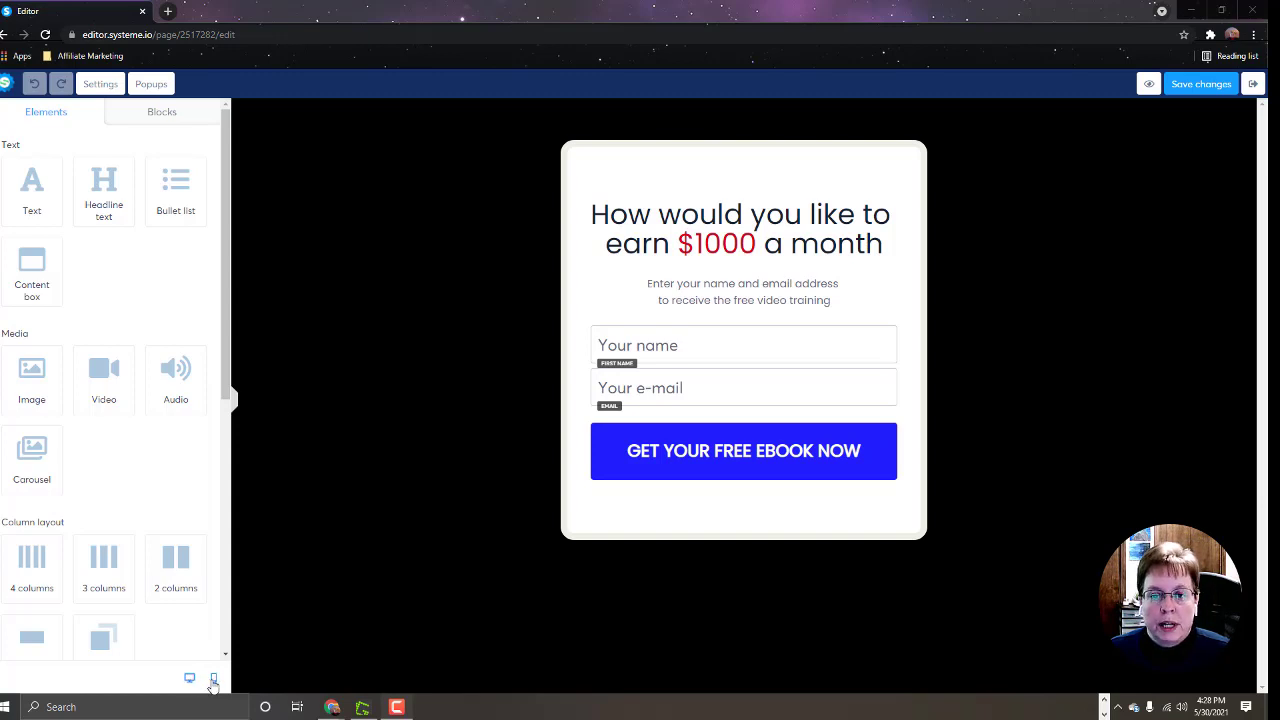
Step: Preview the opt-in page in mobile layout, select the form row, then return to desktop layout
click(213, 680)
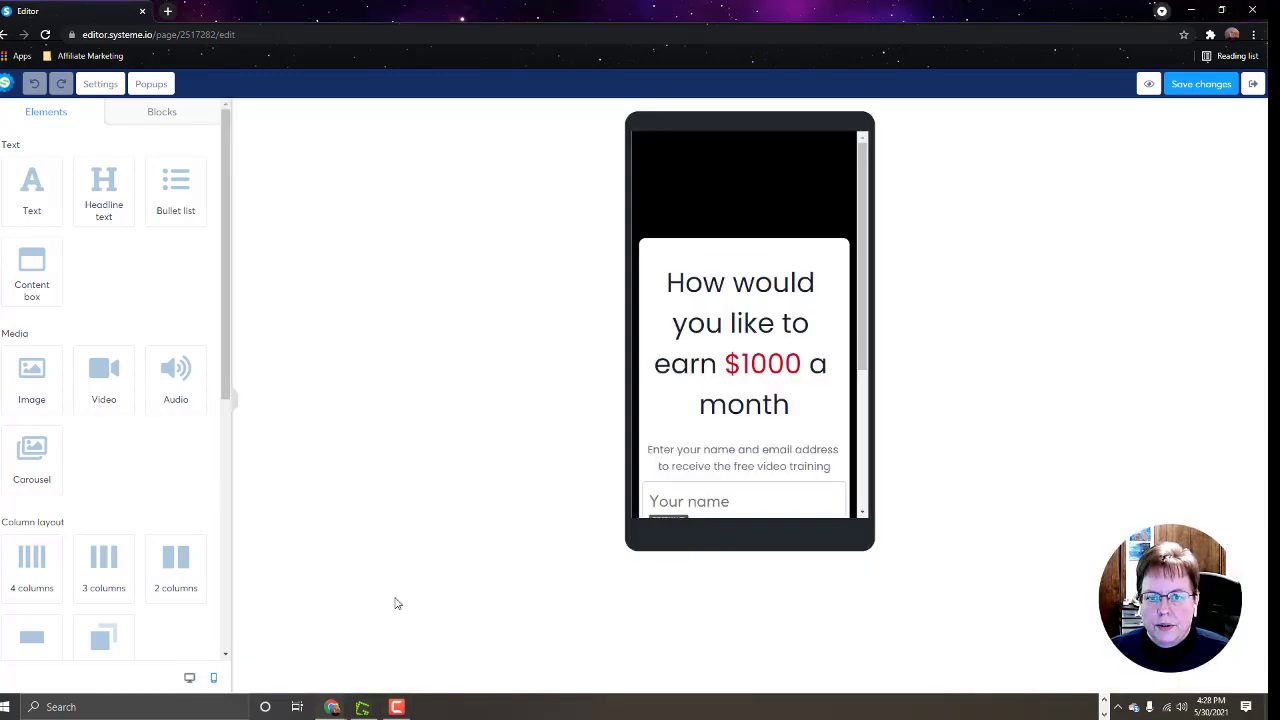
drag(866, 312, 877, 336)
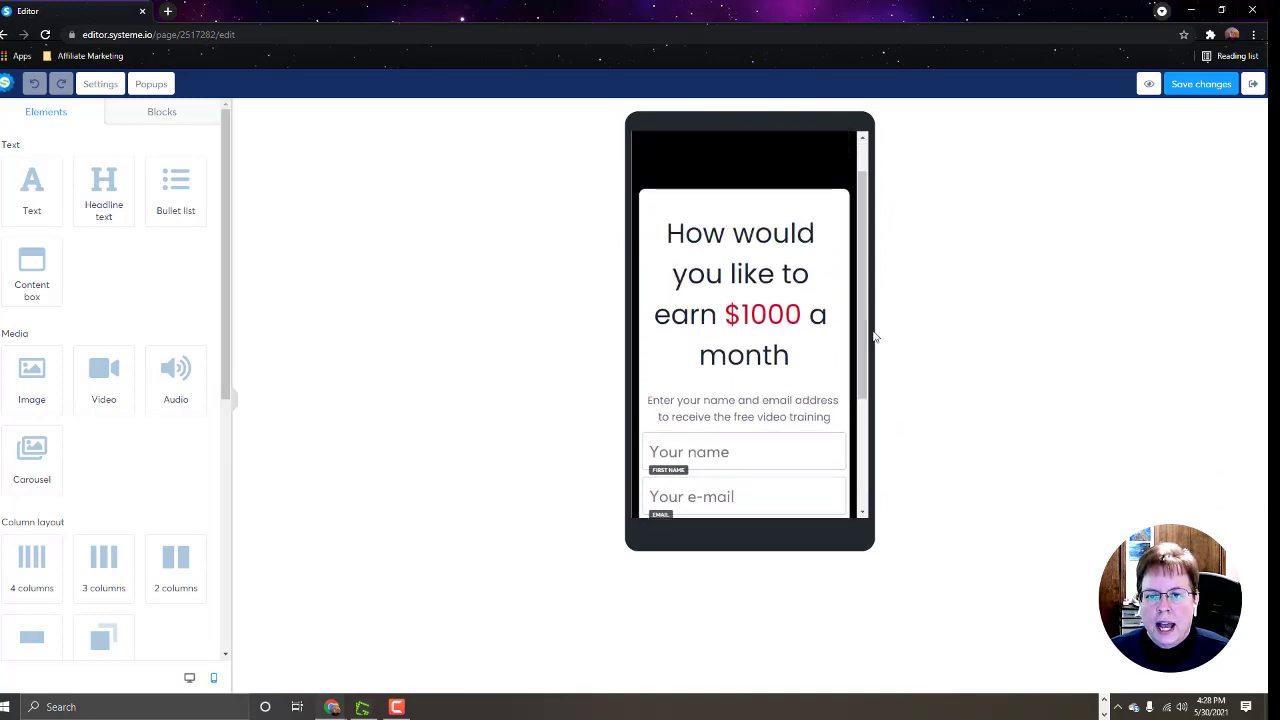
click(710, 205)
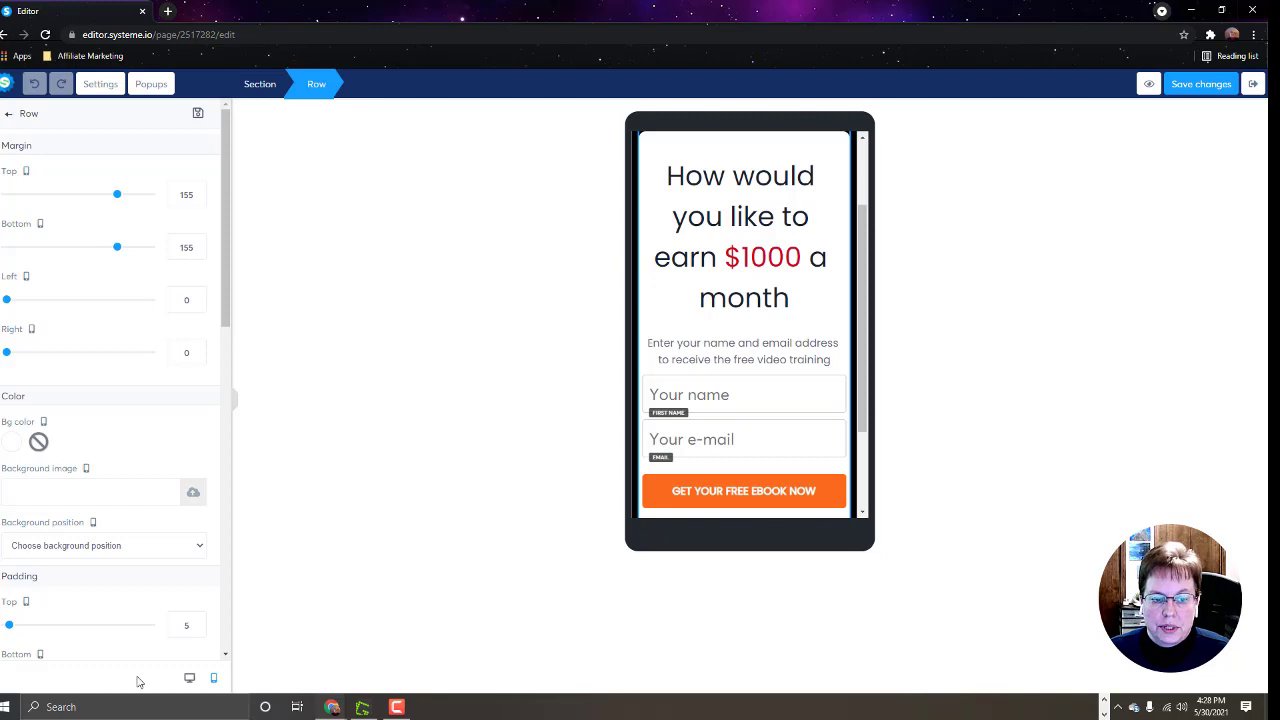
click(190, 679)
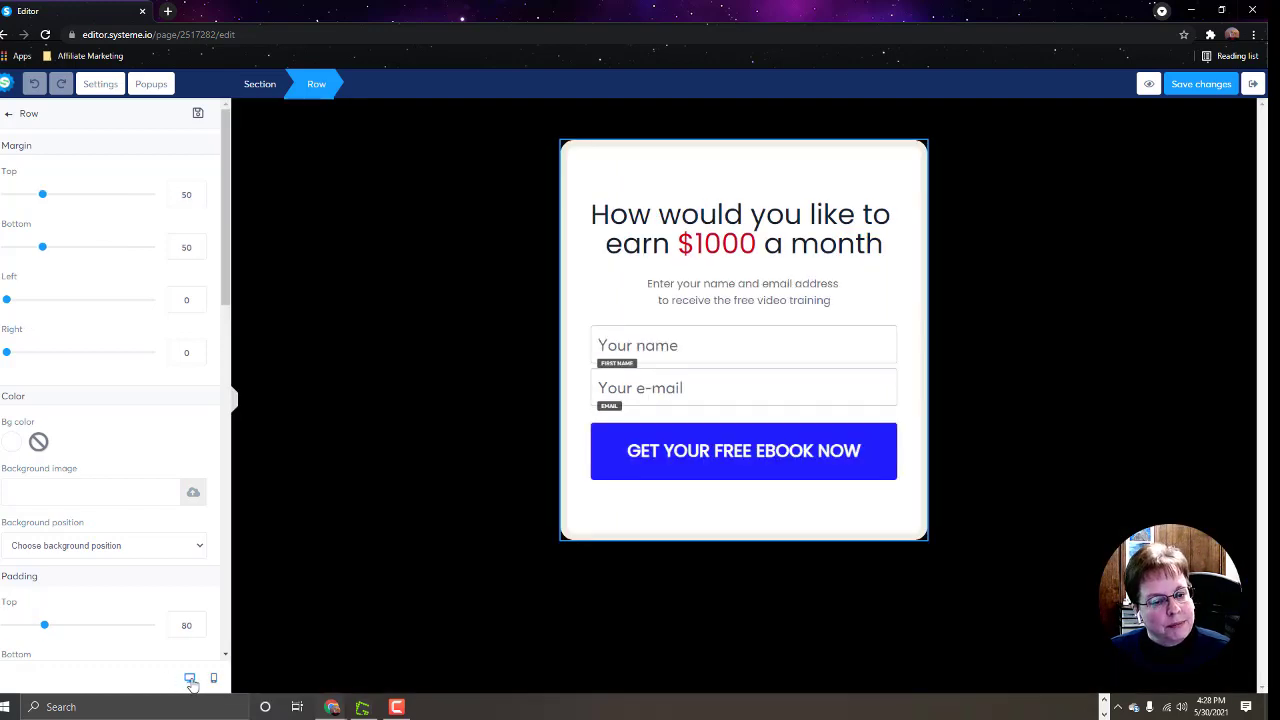